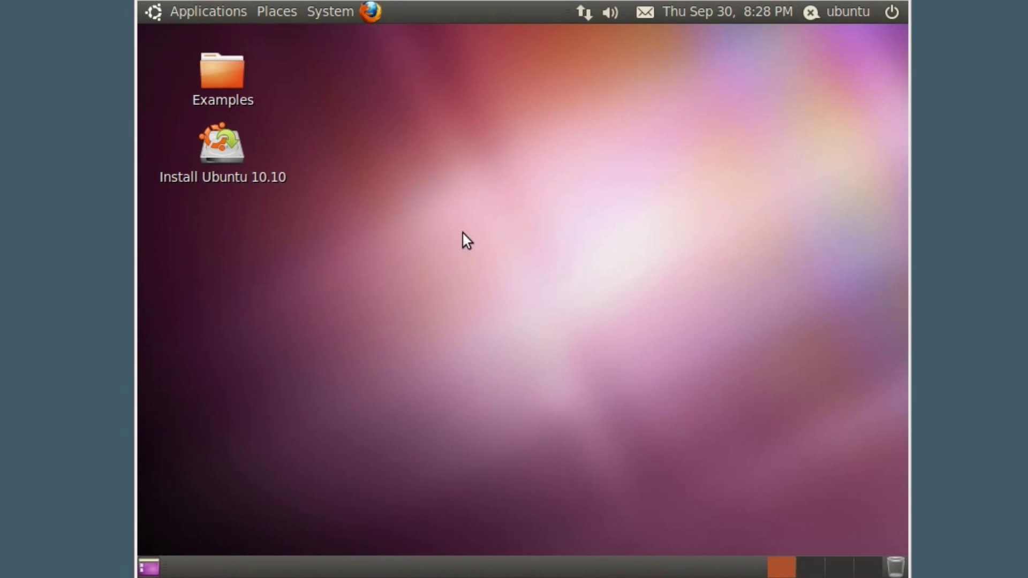
# Open Change Desktop Background from the desktop menu and browse the wallpaper thumbnails
pyautogui.rightClick(445, 175)
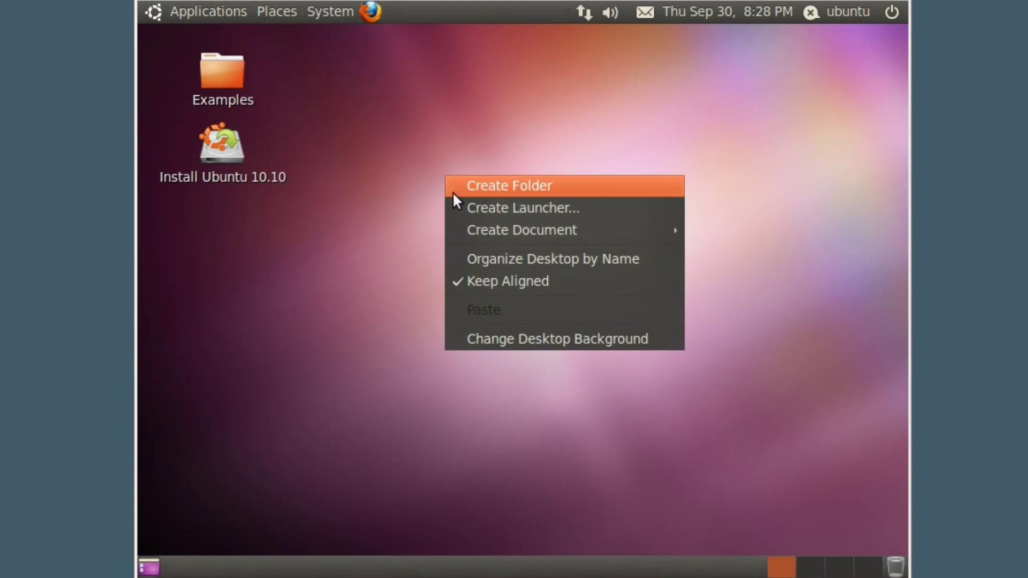
pyautogui.click(506, 339)
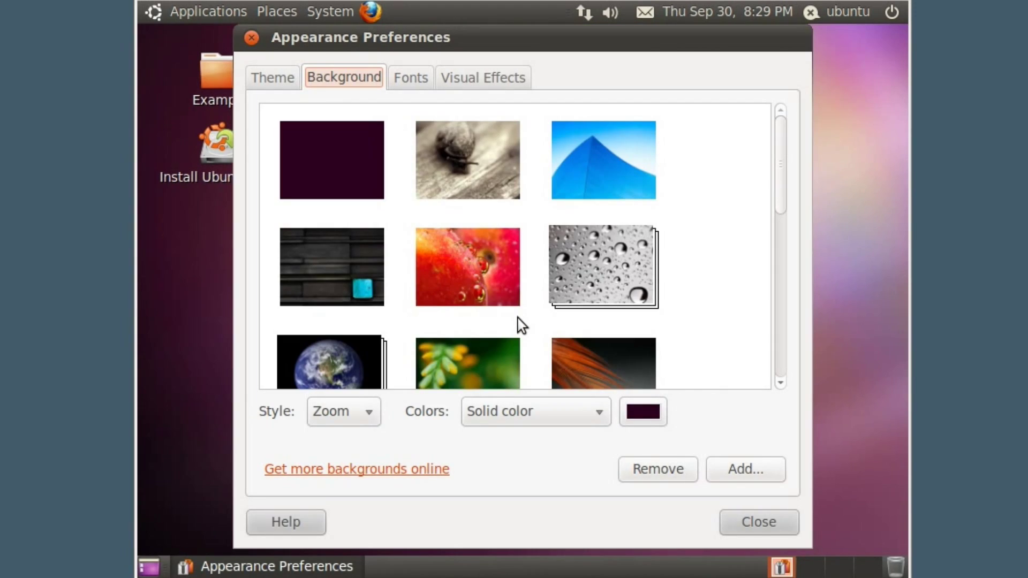
pyautogui.scroll(-3, 530, 309)
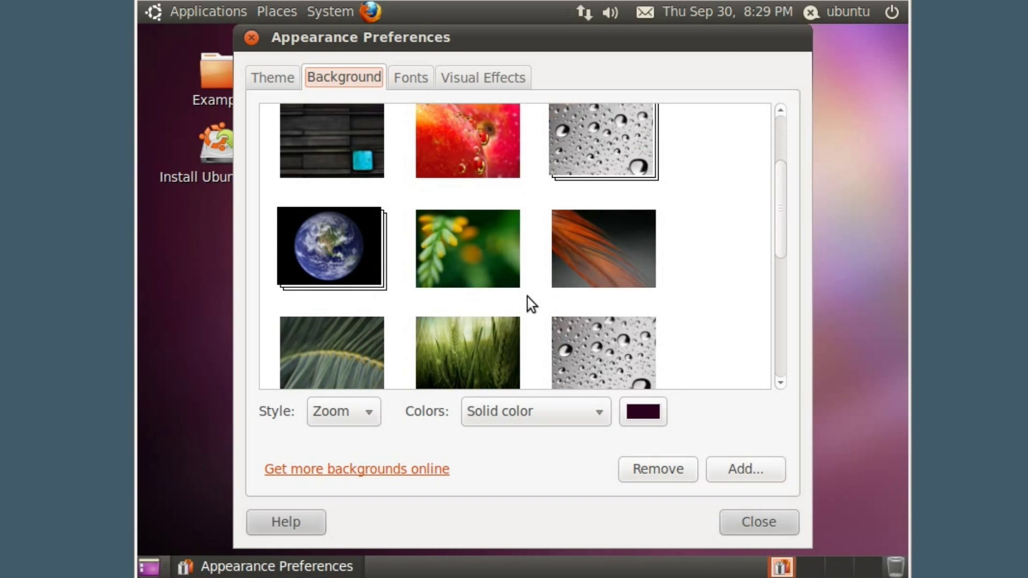
pyautogui.scroll(-9, 530, 302)
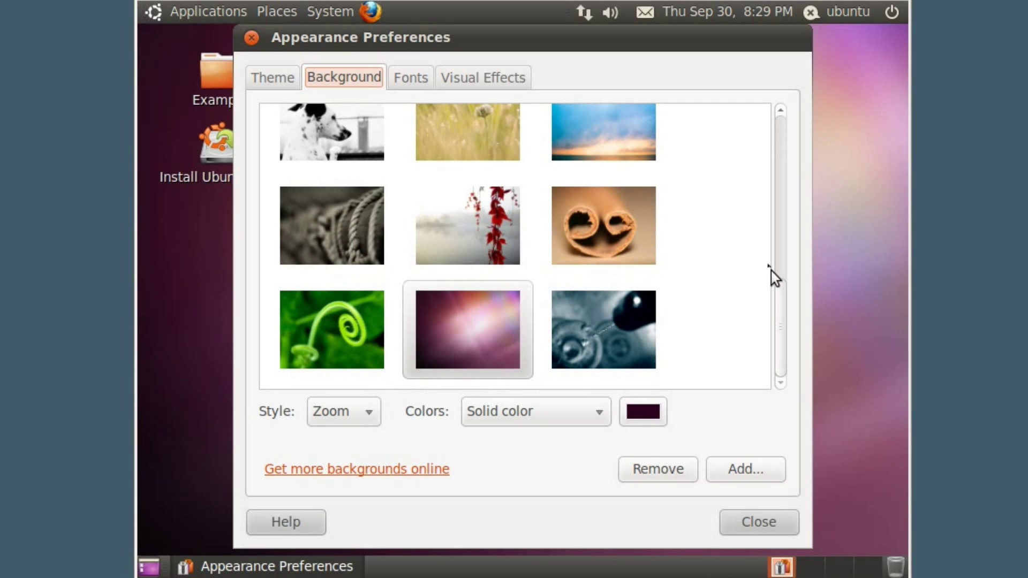
pyautogui.scroll(9, 702, 241)
pyautogui.scroll(3, 701, 241)
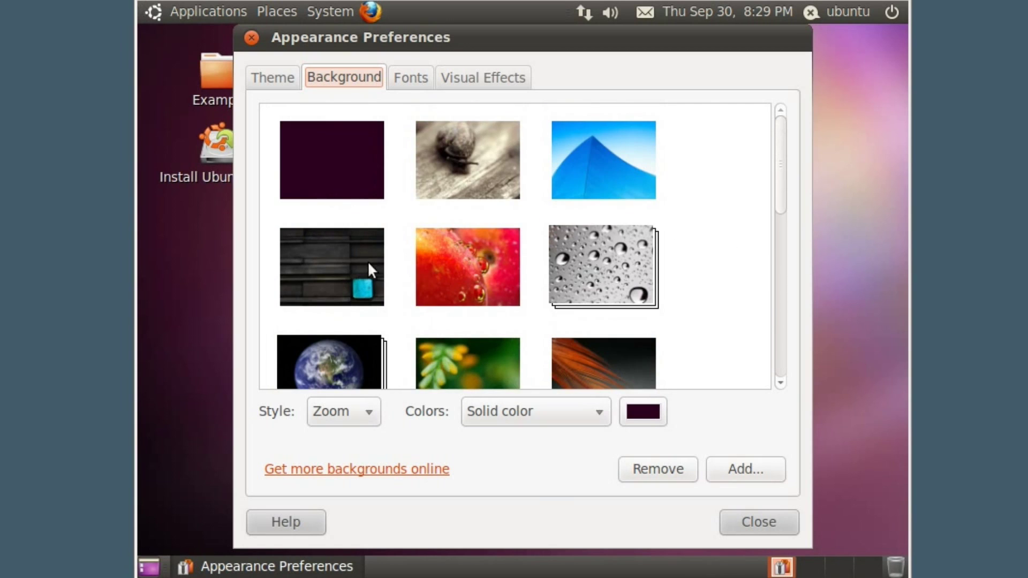
pyautogui.scroll(-3, 447, 269)
pyautogui.scroll(3, 446, 269)
pyautogui.scroll(-8, 701, 195)
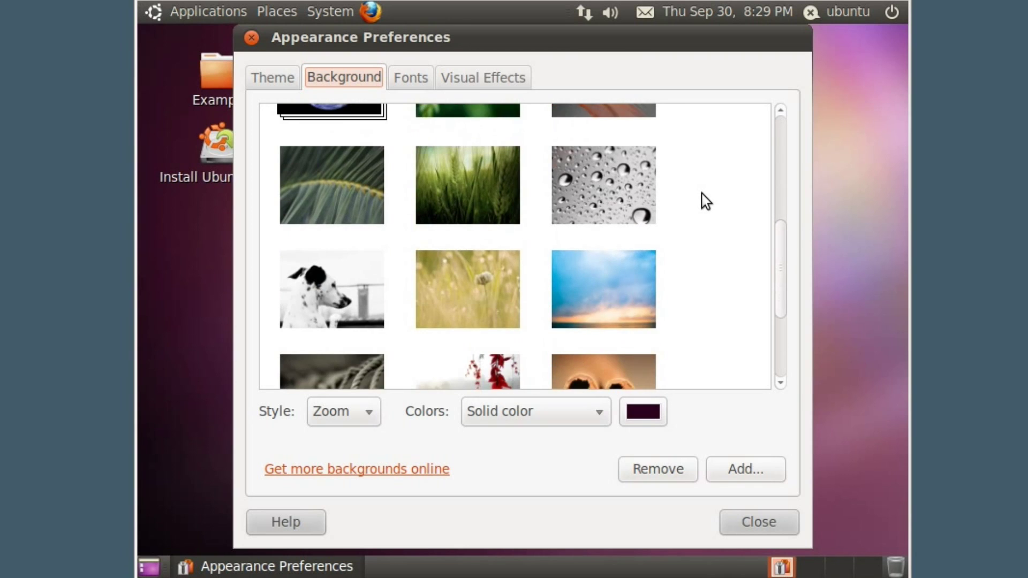
pyautogui.scroll(-4, 701, 193)
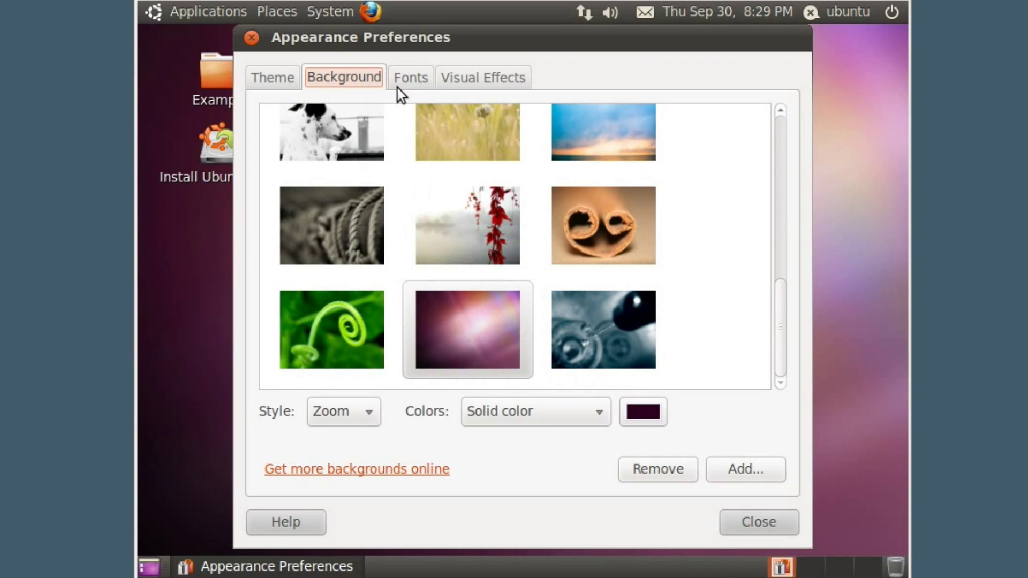
# On the Fonts tab, set the application font to Ubuntu 11, then close Appearance Preferences
pyautogui.click(410, 81)
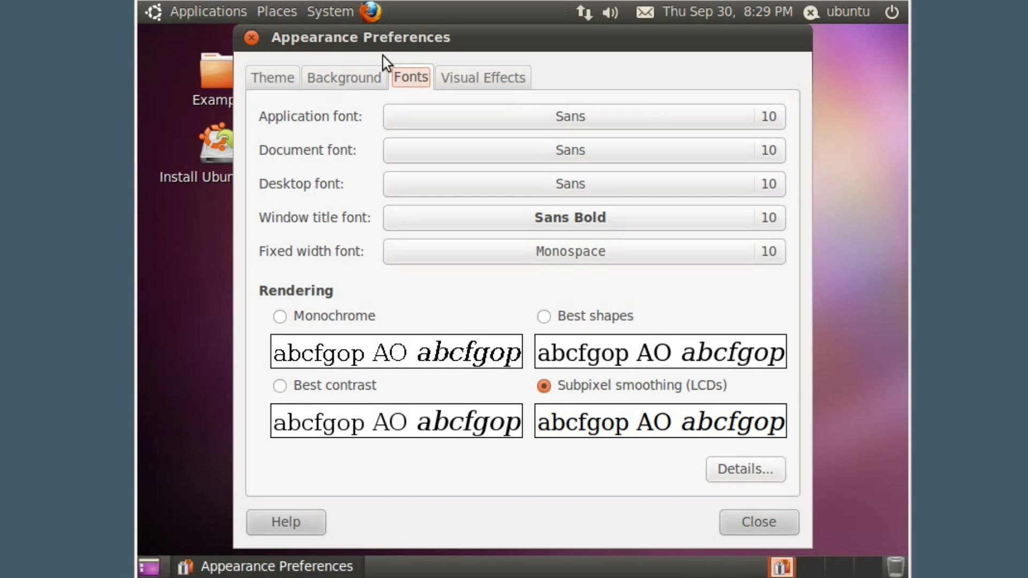
pyautogui.click(526, 111)
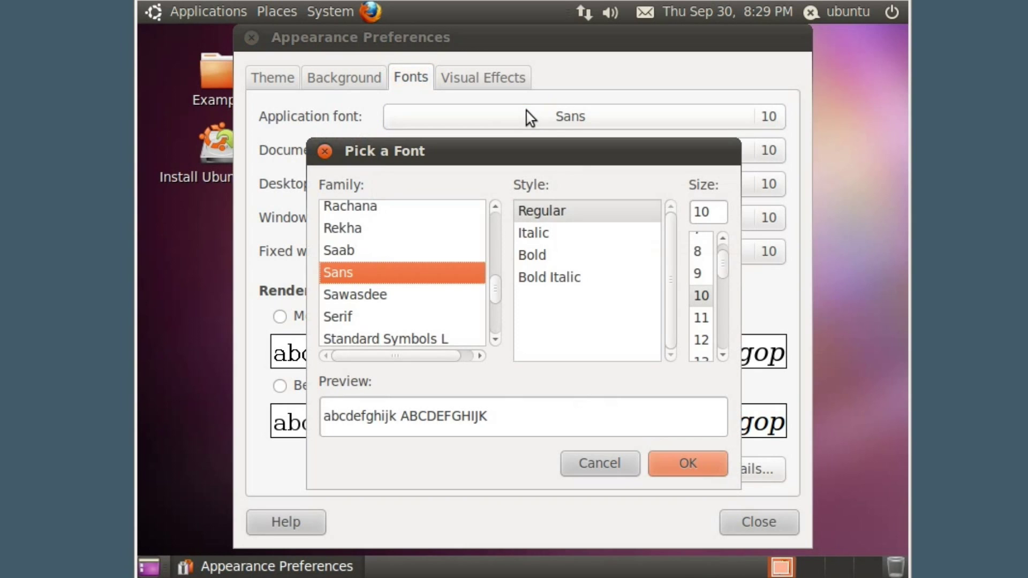
pyautogui.moveTo(493, 281); pyautogui.dragTo(497, 301)
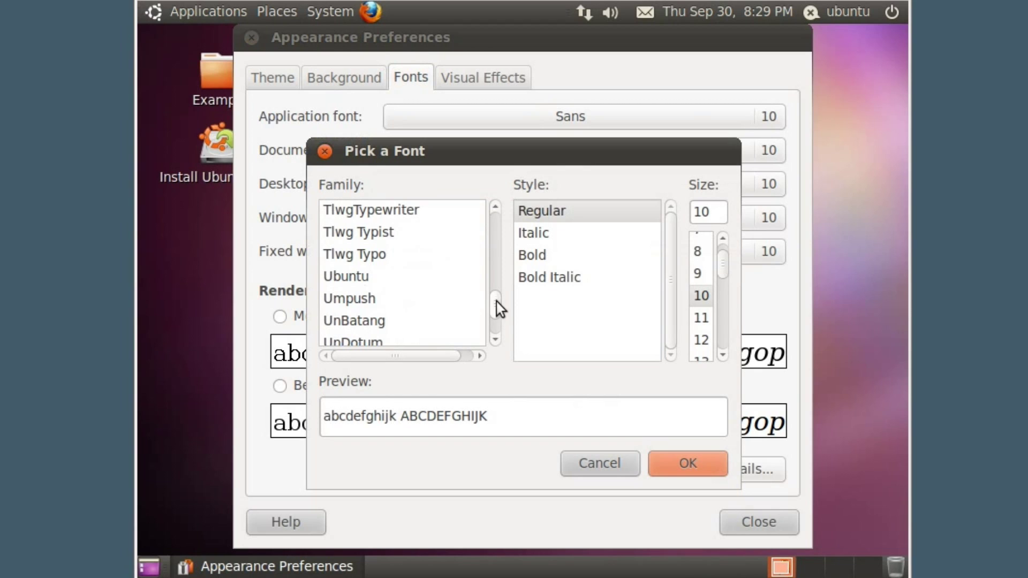
pyautogui.click(384, 284)
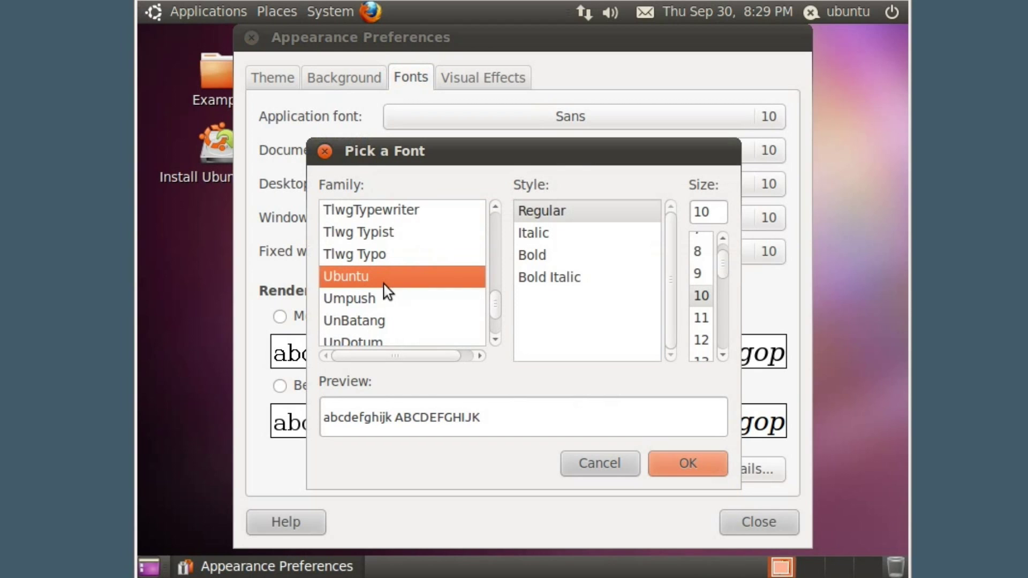
pyautogui.click(701, 318)
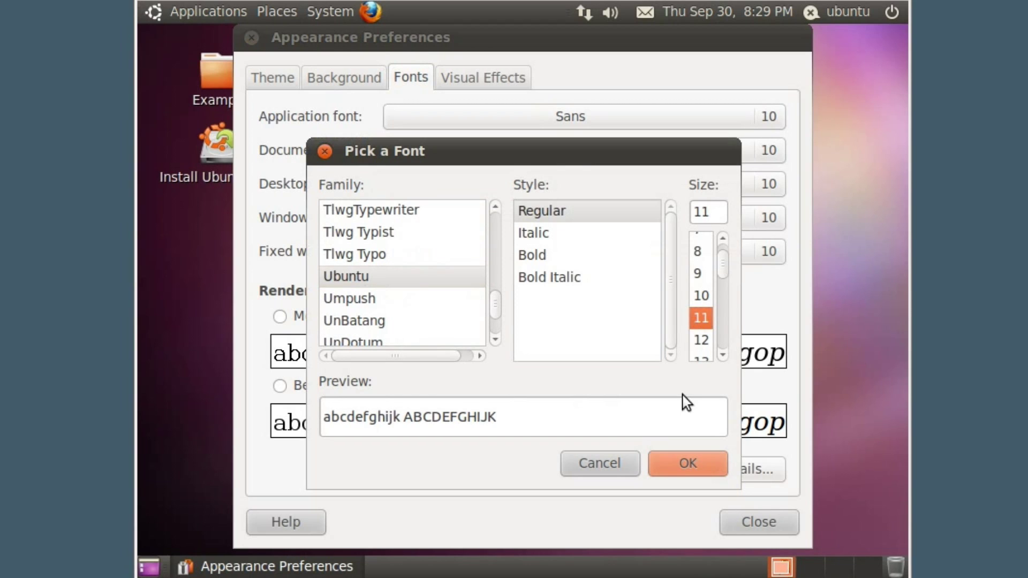
pyautogui.click(691, 464)
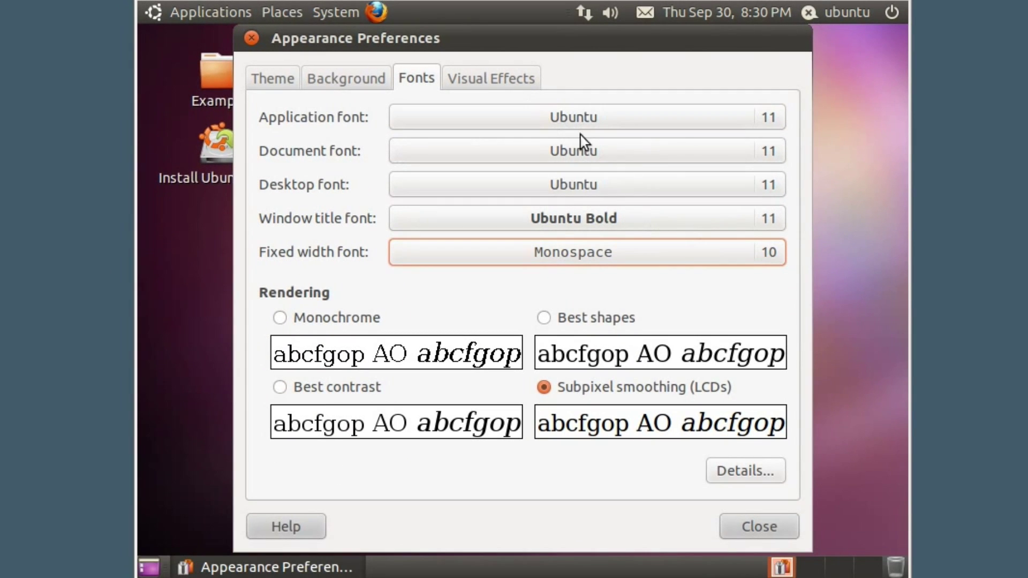
pyautogui.click(762, 525)
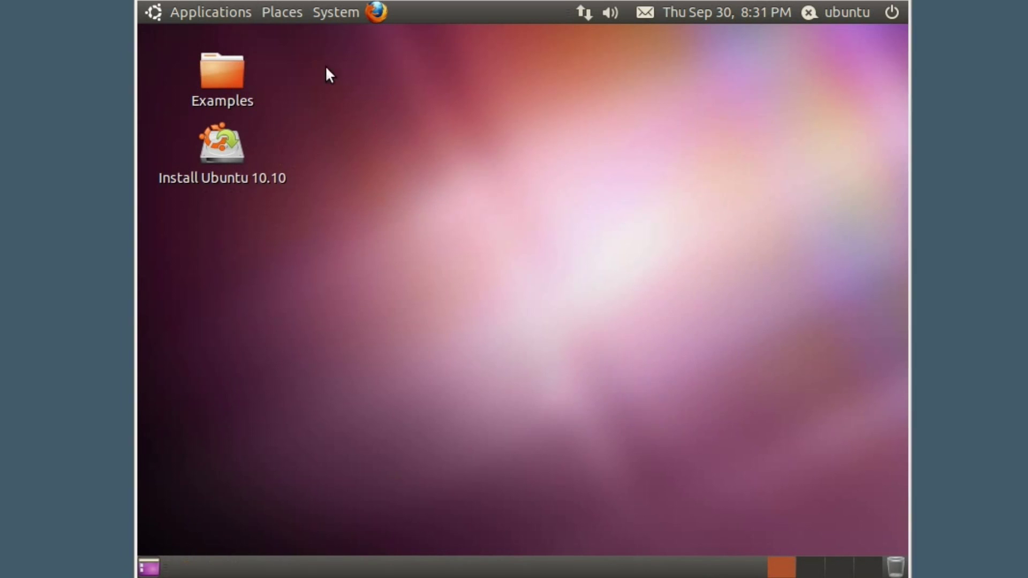
# Launch Terminal from the Applications > Accessories menu
pyautogui.click(223, 13)
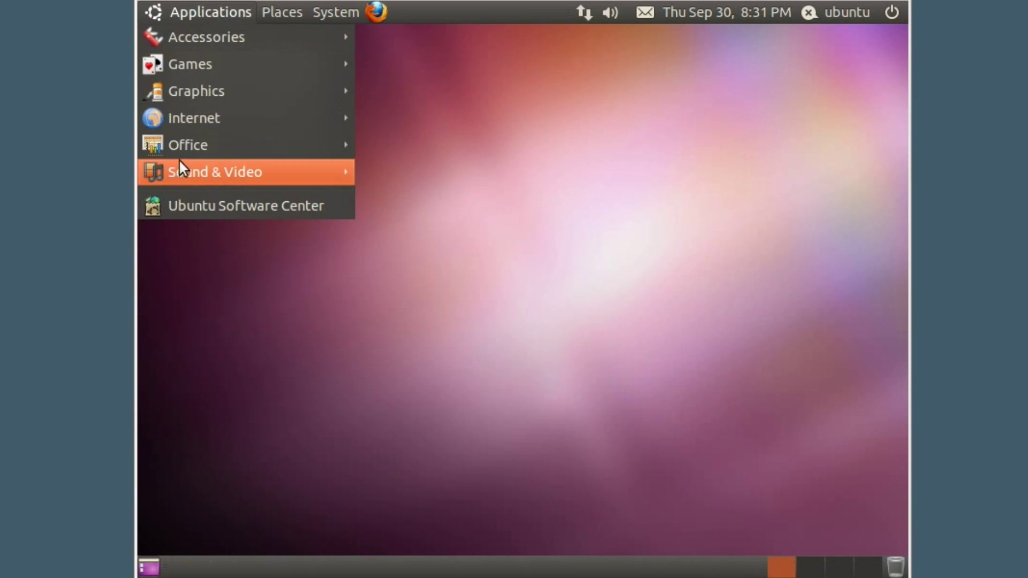
pyautogui.click(201, 10)
pyautogui.click(233, 8)
pyautogui.moveTo(230, 34)
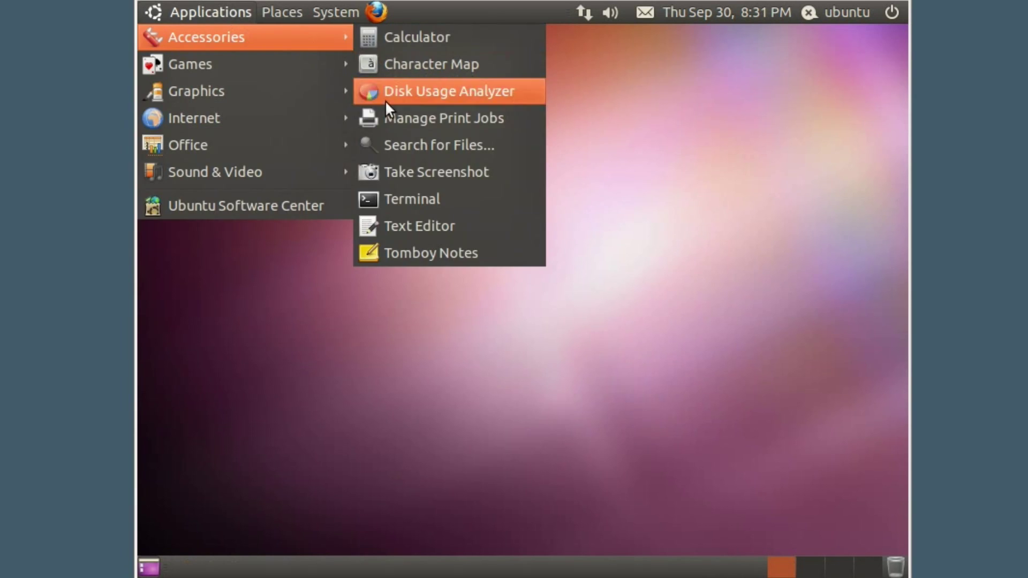
pyautogui.click(397, 194)
# List the commands starting with gd using Tab completion, then clear the line and exit the terminal
pyautogui.write('gd')
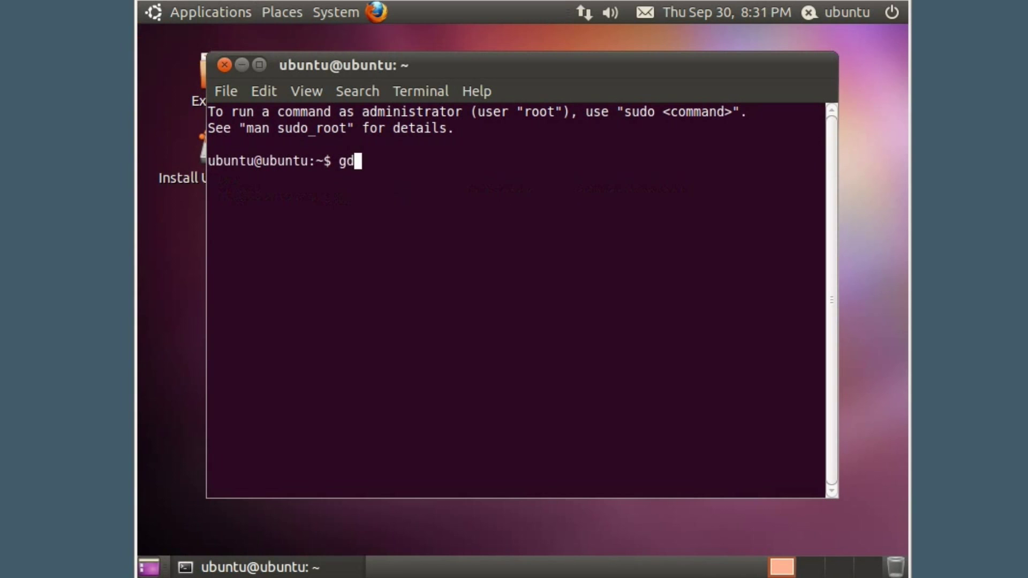
pyautogui.press('Tab')
pyautogui.press('Tab')
pyautogui.press('Tab')
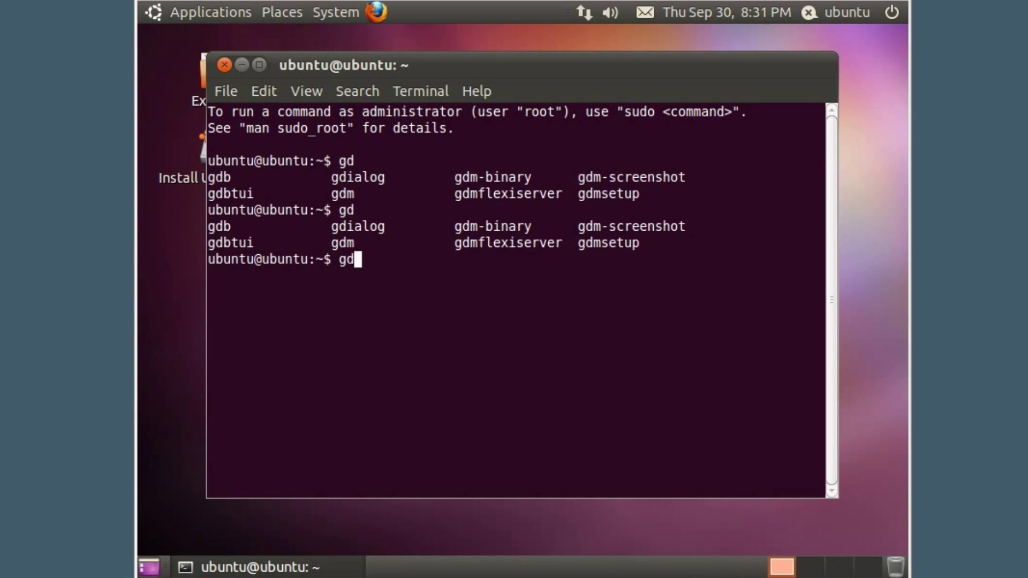
pyautogui.press('BackSpace')
pyautogui.press('BackSpace')
pyautogui.write('exit')
pyautogui.press('Return')
pyautogui.click(219, 16)
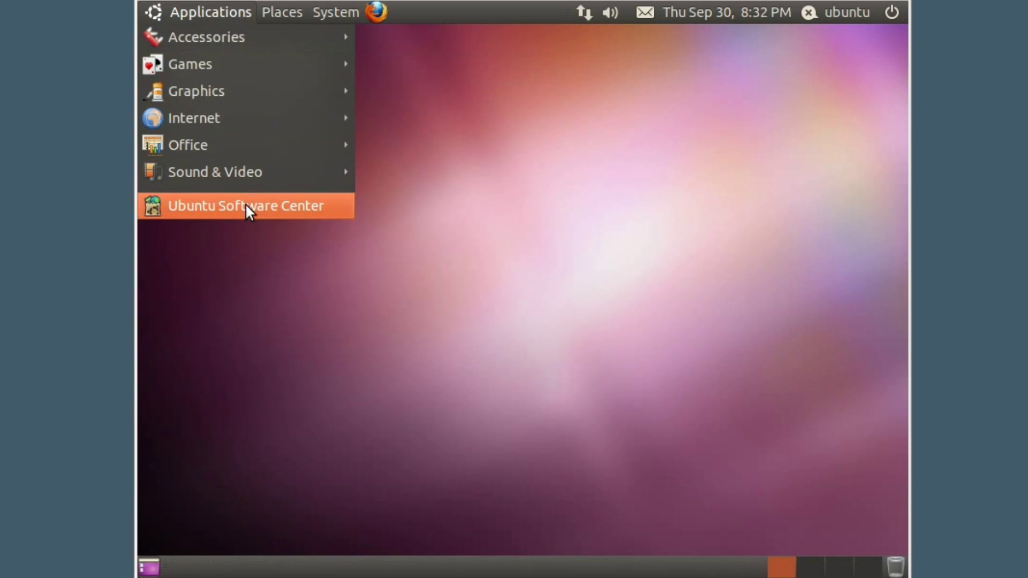
# In Firefox, save outrec_0.0.3-1_all.deb from SourceForge to disk, then close Downloads and Firefox
pyautogui.click(438, 217)
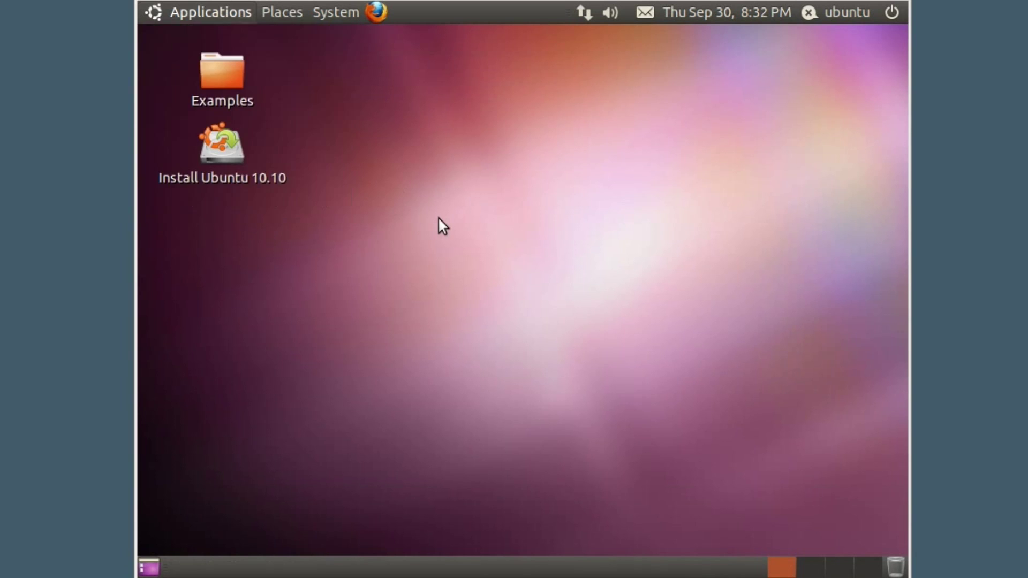
pyautogui.click(374, 9)
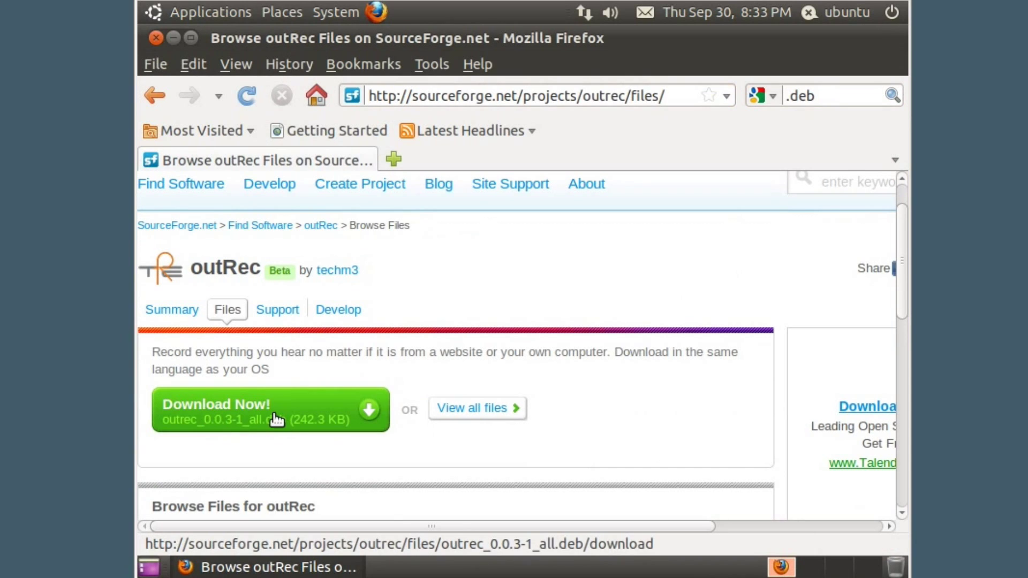
pyautogui.click(276, 420)
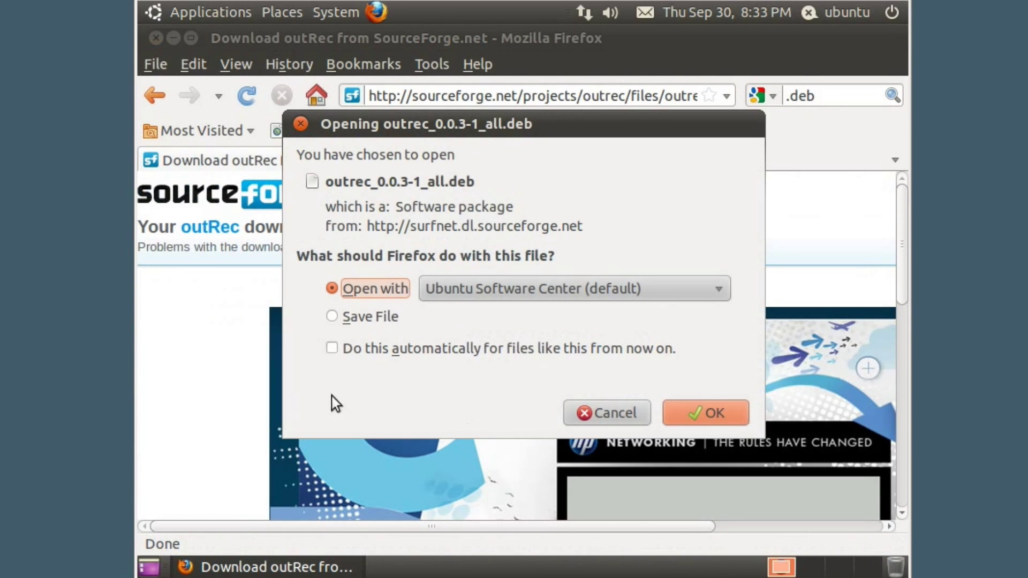
pyautogui.click(333, 317)
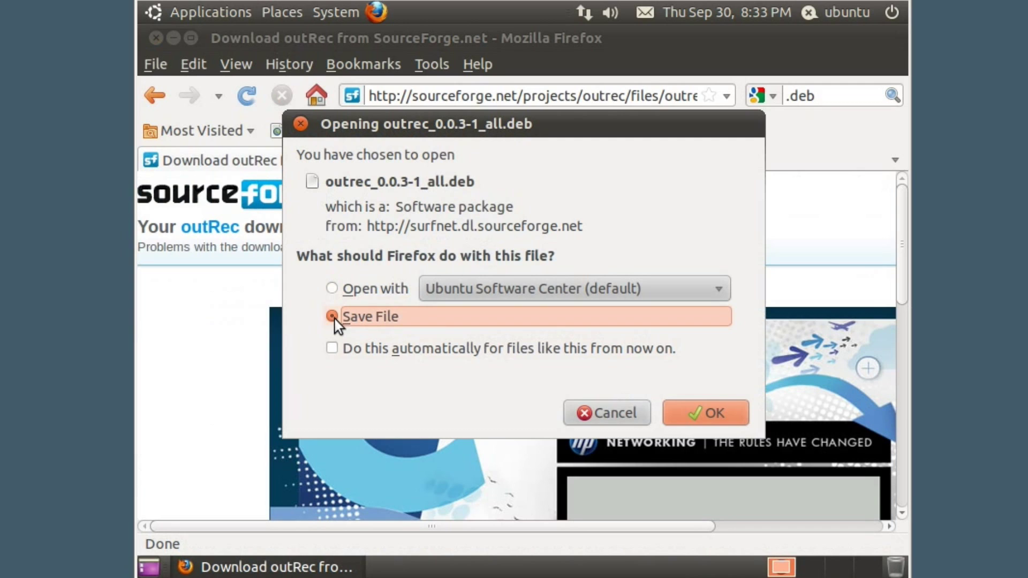
pyautogui.click(705, 413)
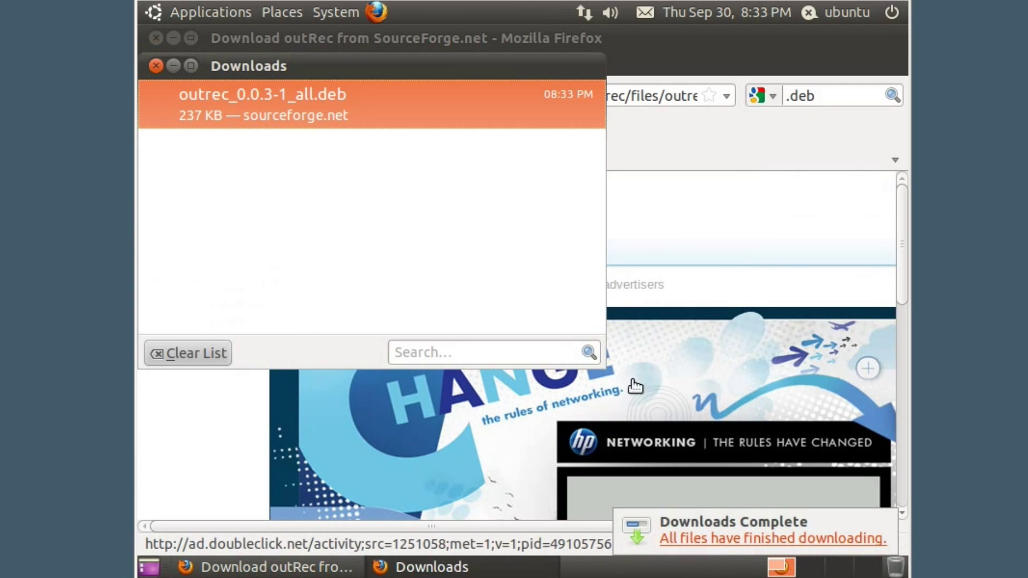
pyautogui.click(155, 66)
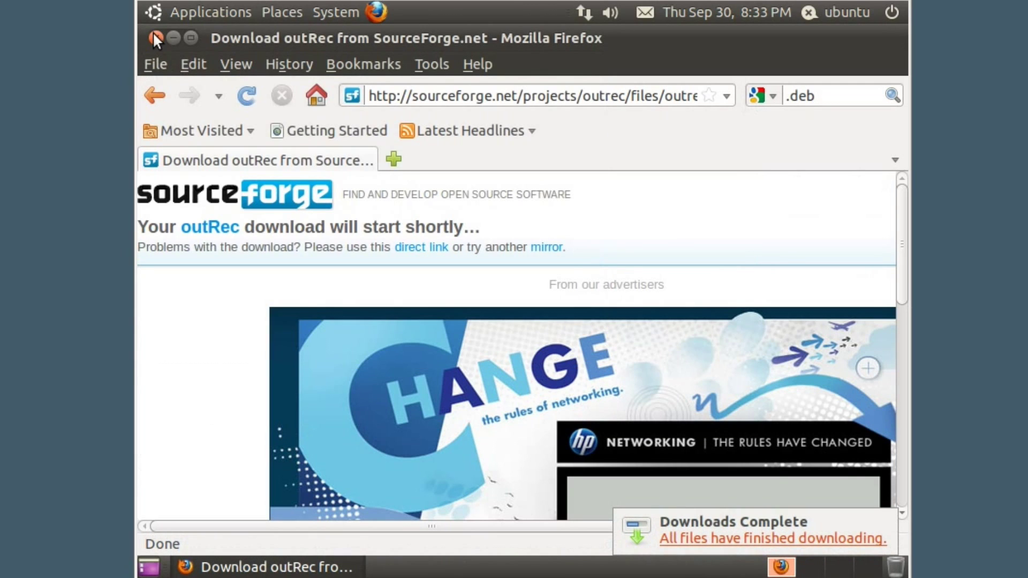
pyautogui.click(155, 38)
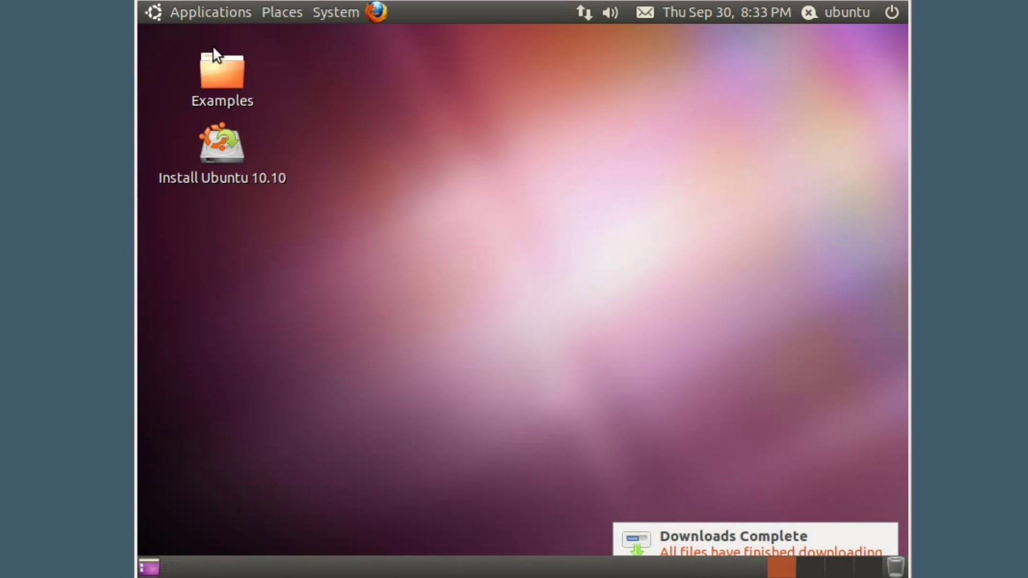
# Open outrec_0.0.3-1_all.deb from the Downloads folder in Ubuntu Software Center, then close both windows
pyautogui.click(278, 14)
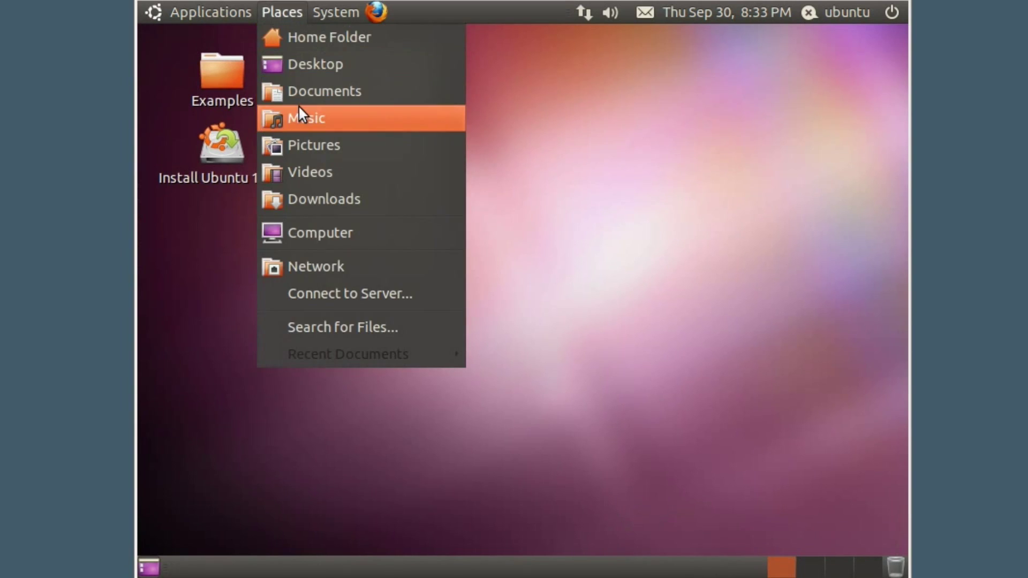
pyautogui.click(304, 197)
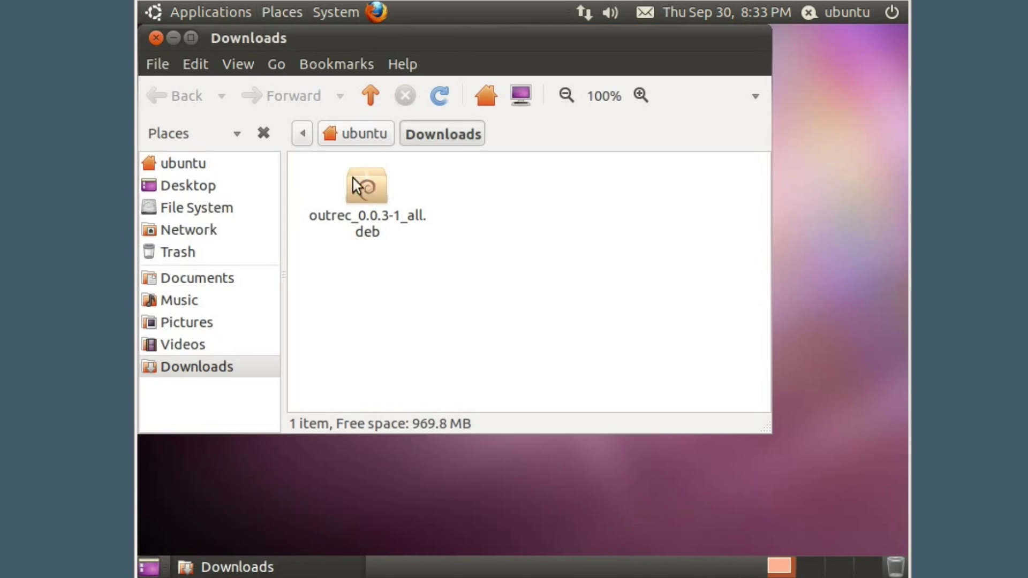
pyautogui.rightClick(369, 196)
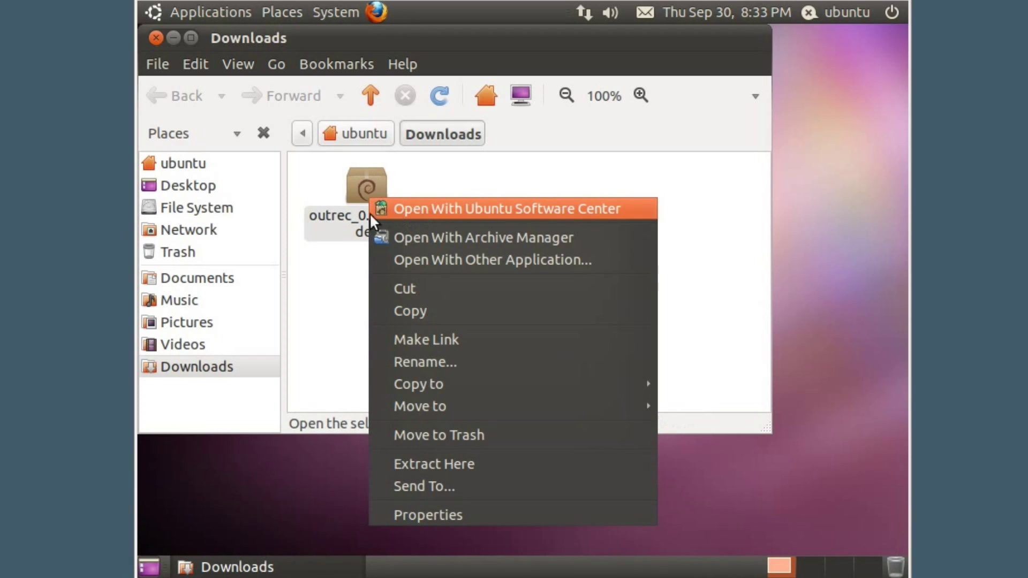
pyautogui.click(478, 214)
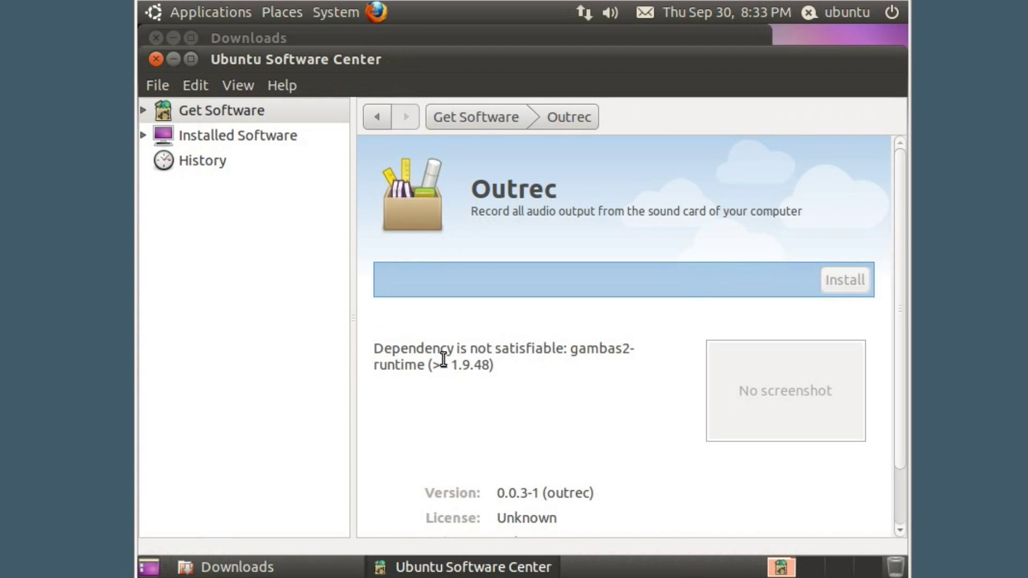
pyautogui.click(156, 59)
pyautogui.click(154, 37)
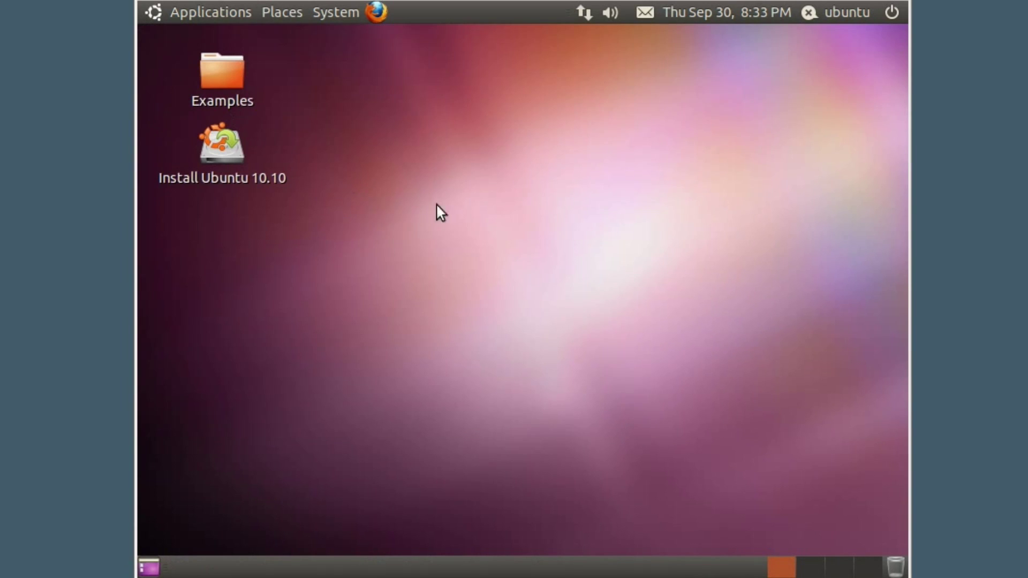
# Launch Rhythmbox Music Player and check its controls in the top-panel sound menu
pyautogui.click(204, 16)
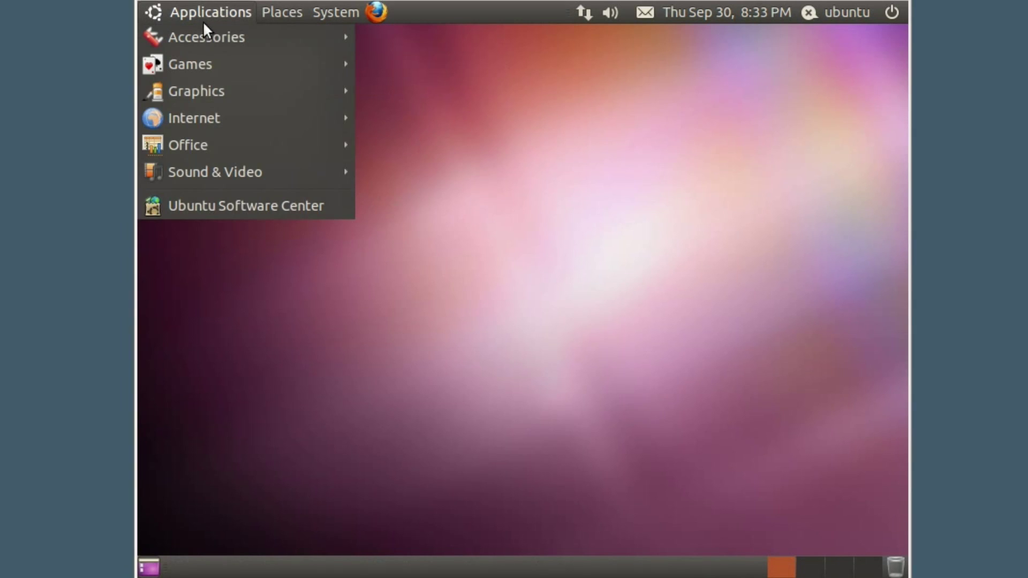
pyautogui.moveTo(302, 172)
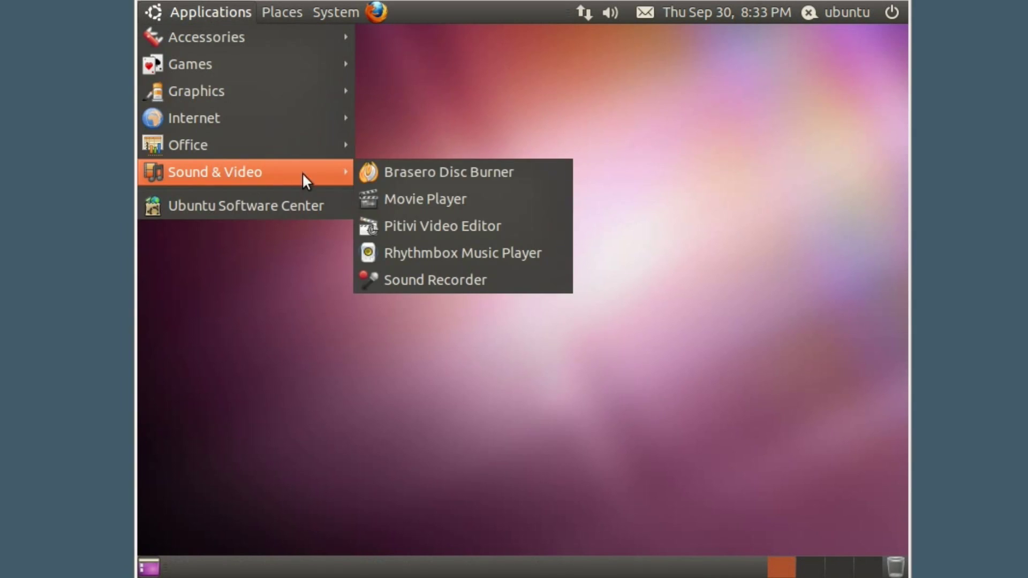
pyautogui.click(427, 257)
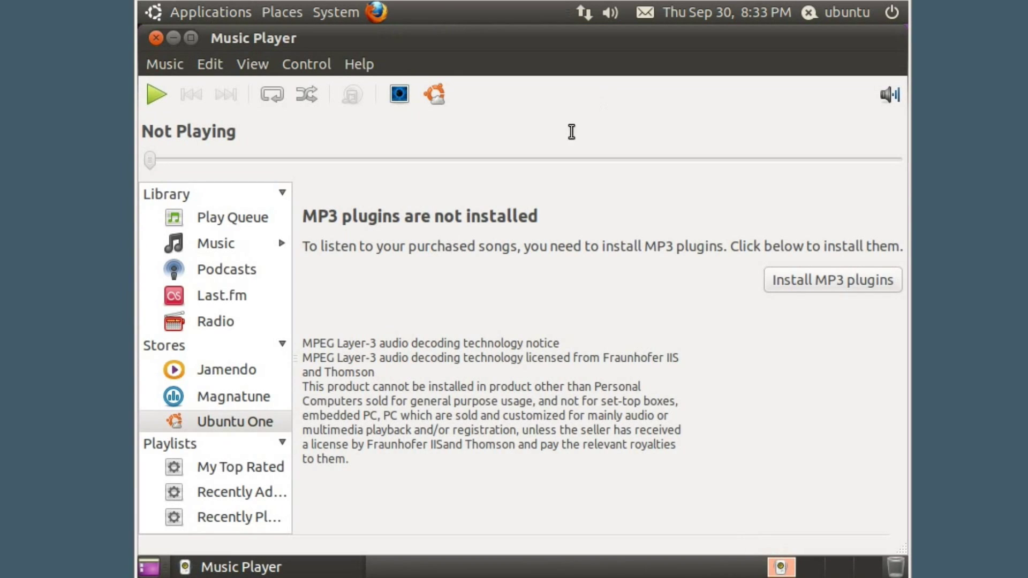
pyautogui.click(610, 12)
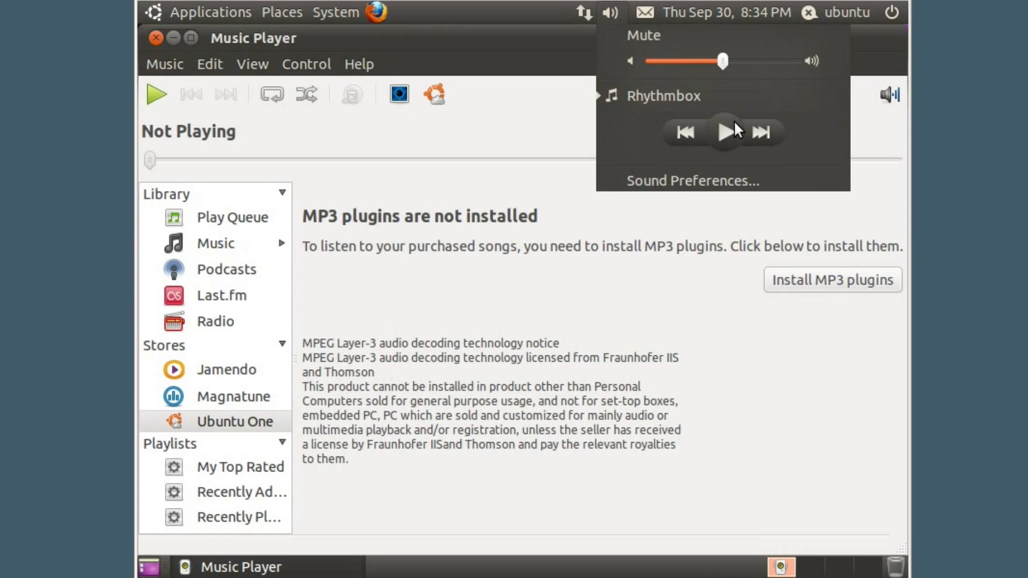
pyautogui.click(456, 15)
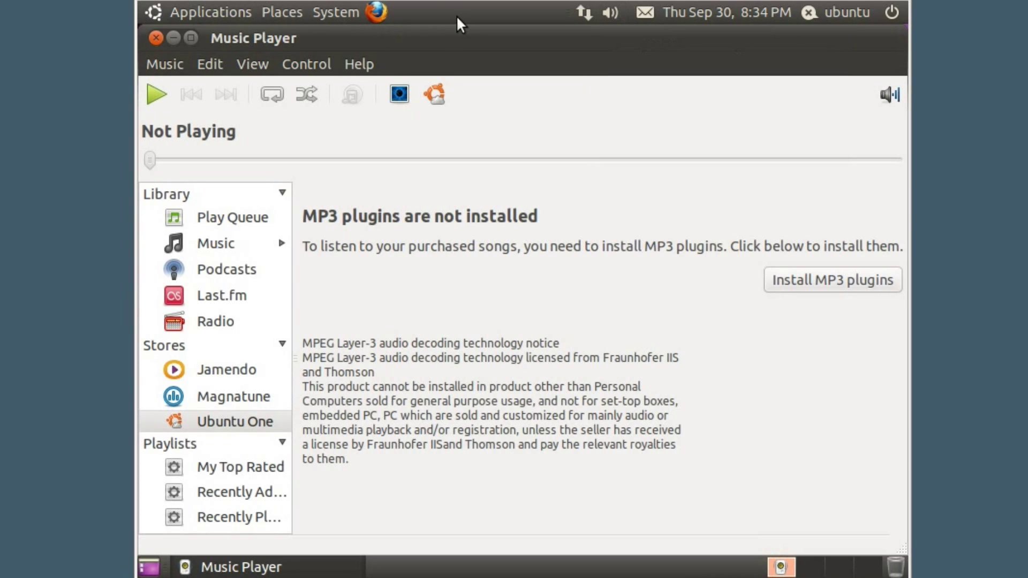
# Open Appearance Preferences, switch to the Radiance theme, and check the sound menu
pyautogui.click(351, 12)
pyautogui.moveTo(358, 33)
pyautogui.click(507, 55)
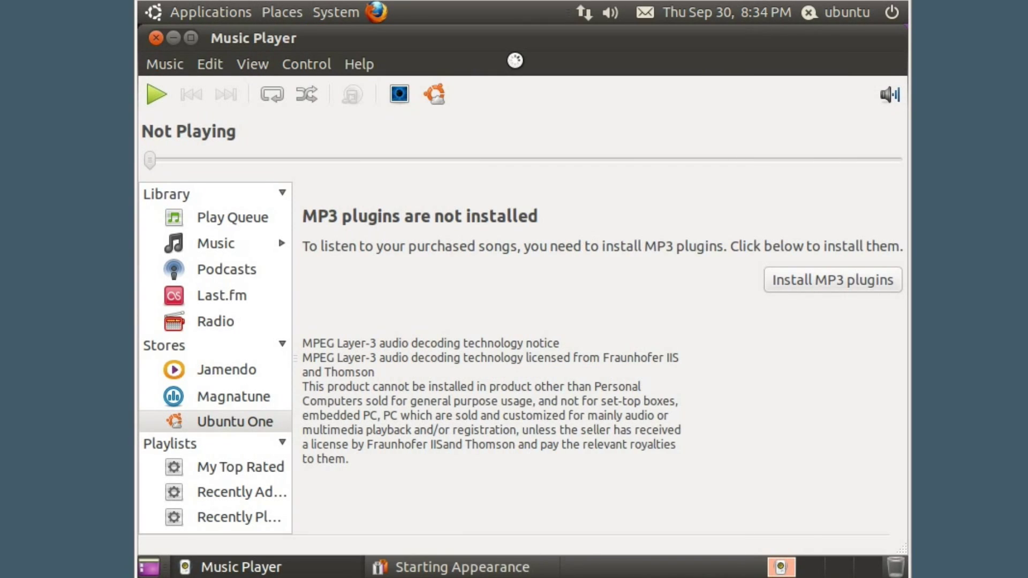
pyautogui.scroll(-2, 664, 239)
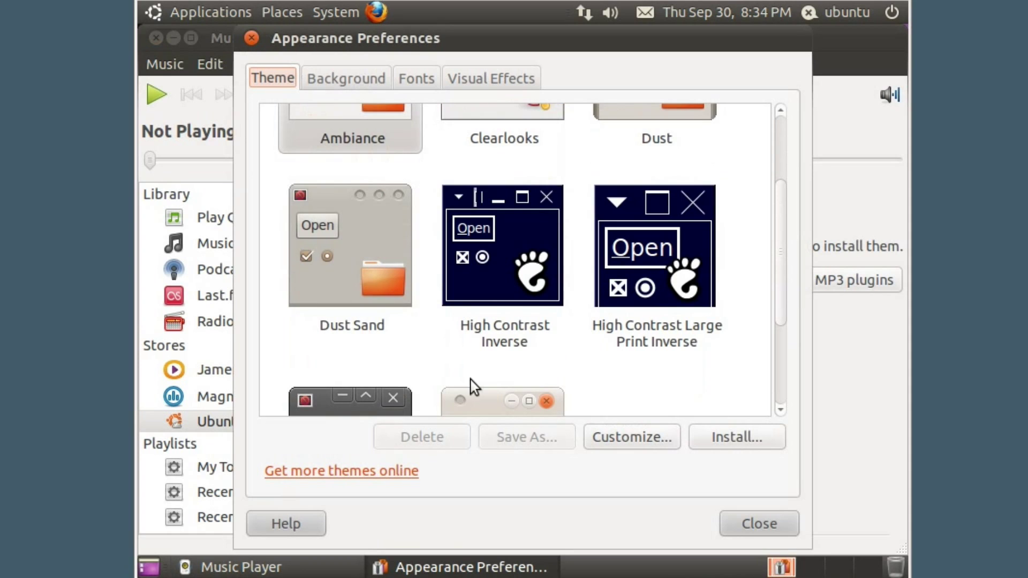
pyautogui.moveTo(779, 260); pyautogui.dragTo(500, 332)
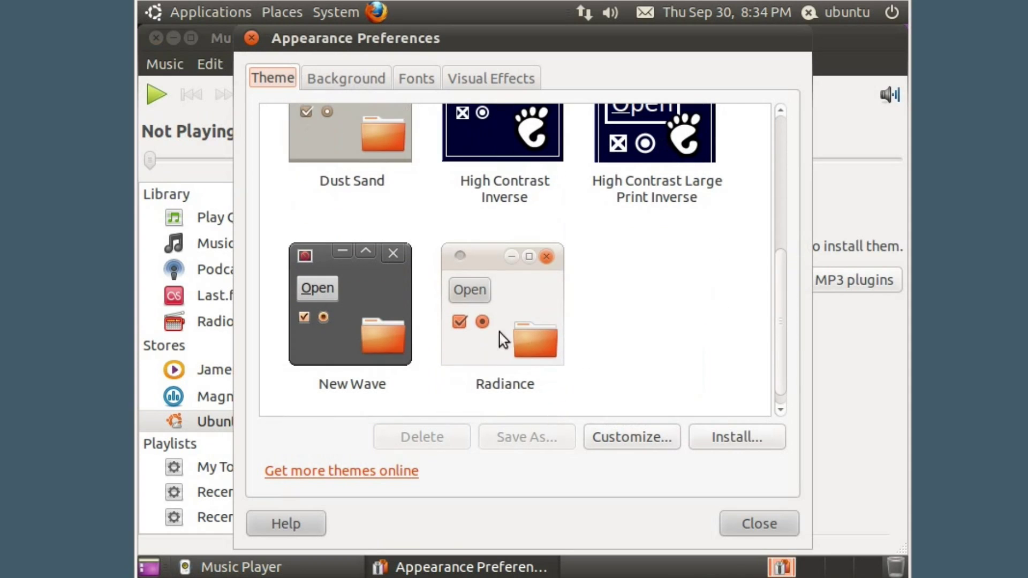
pyautogui.click(519, 304)
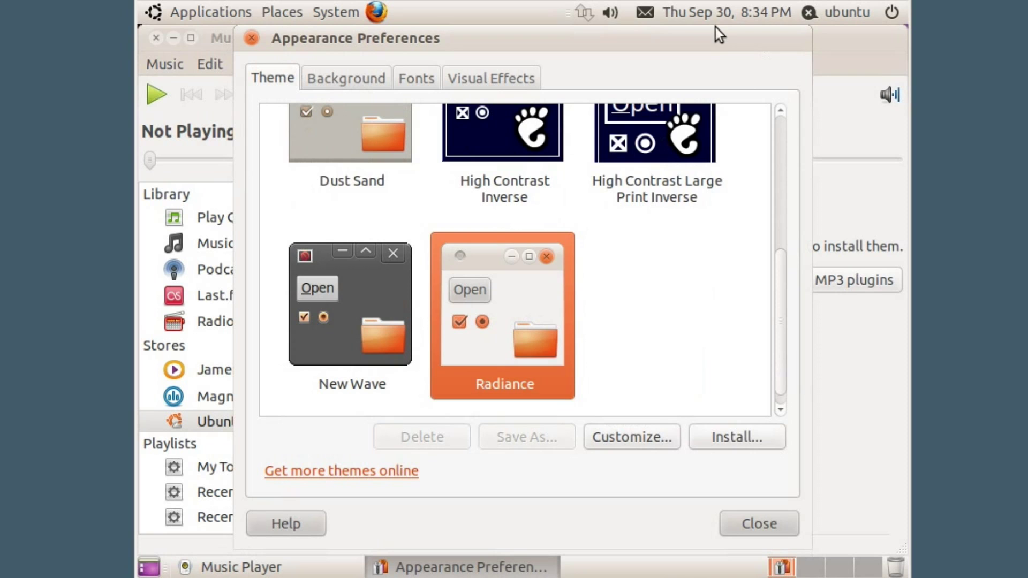
pyautogui.click(613, 12)
pyautogui.click(612, 12)
# Switch to the High Contrast Inverse theme and check the sound menu
pyautogui.scroll(1, 561, 204)
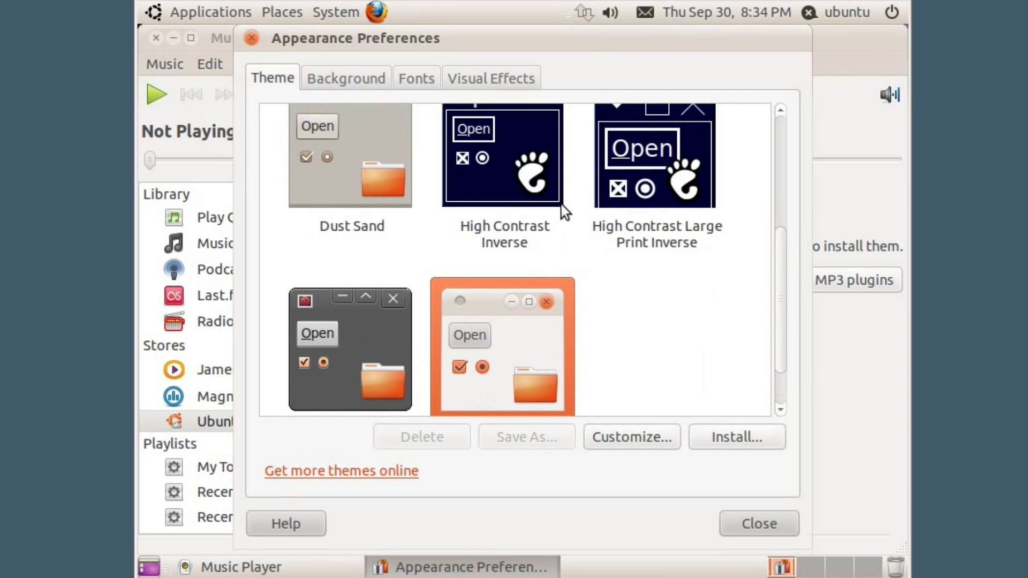
pyautogui.click(519, 150)
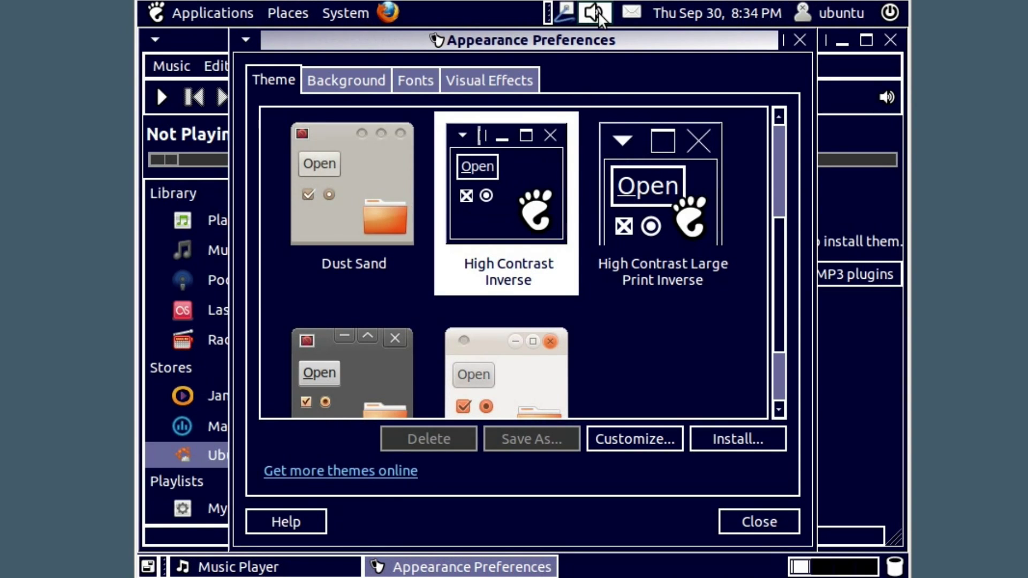
pyautogui.click(597, 15)
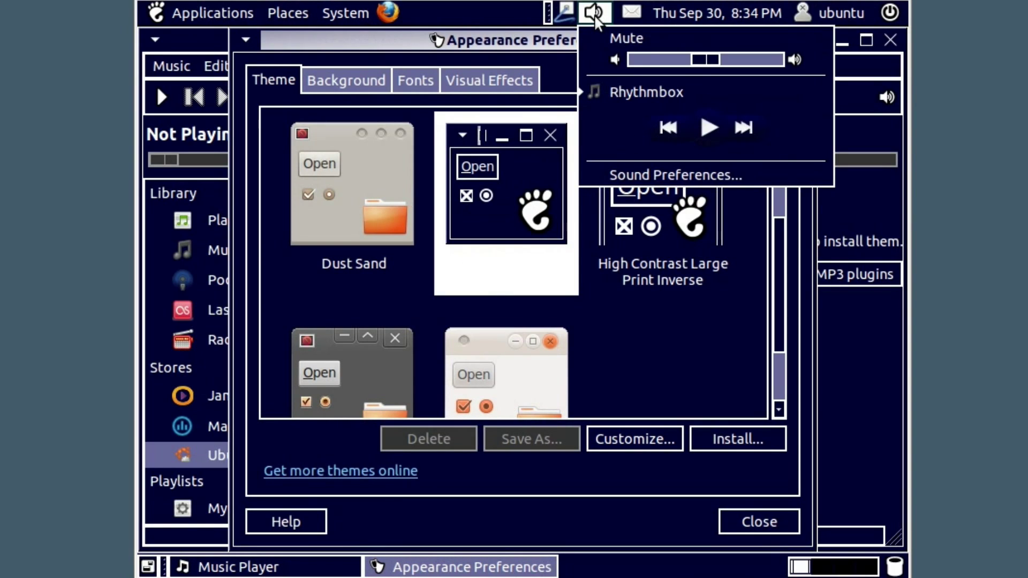
pyautogui.click(594, 15)
# Switch to the Dust Sand theme and check the sound menu
pyautogui.scroll(1, 364, 214)
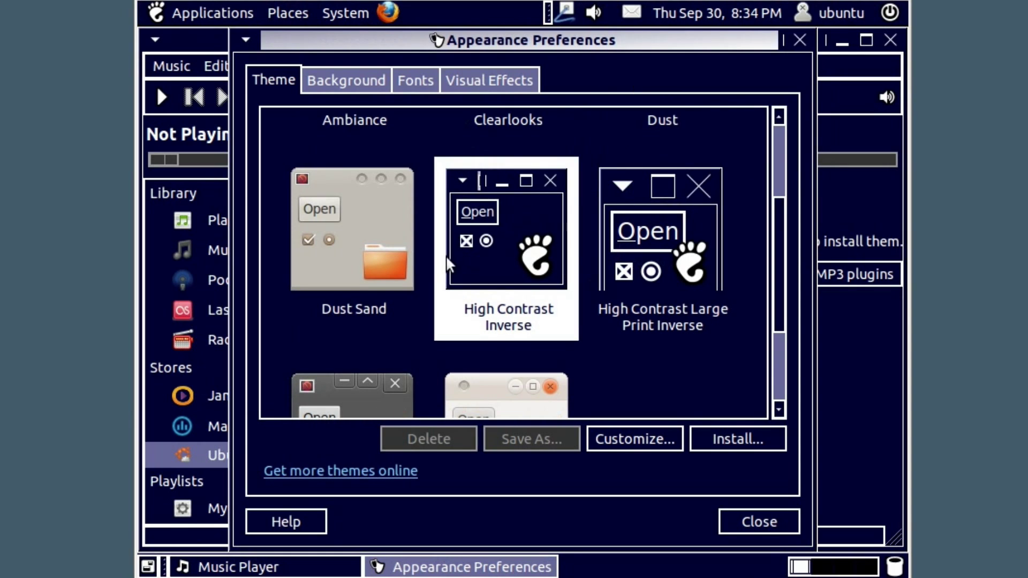
pyautogui.click(364, 208)
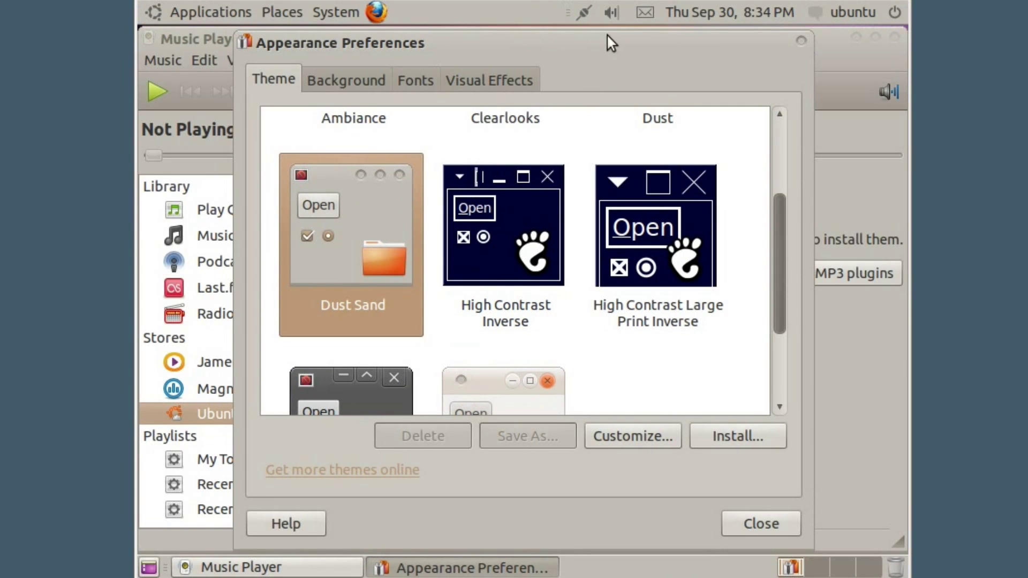
pyautogui.click(613, 12)
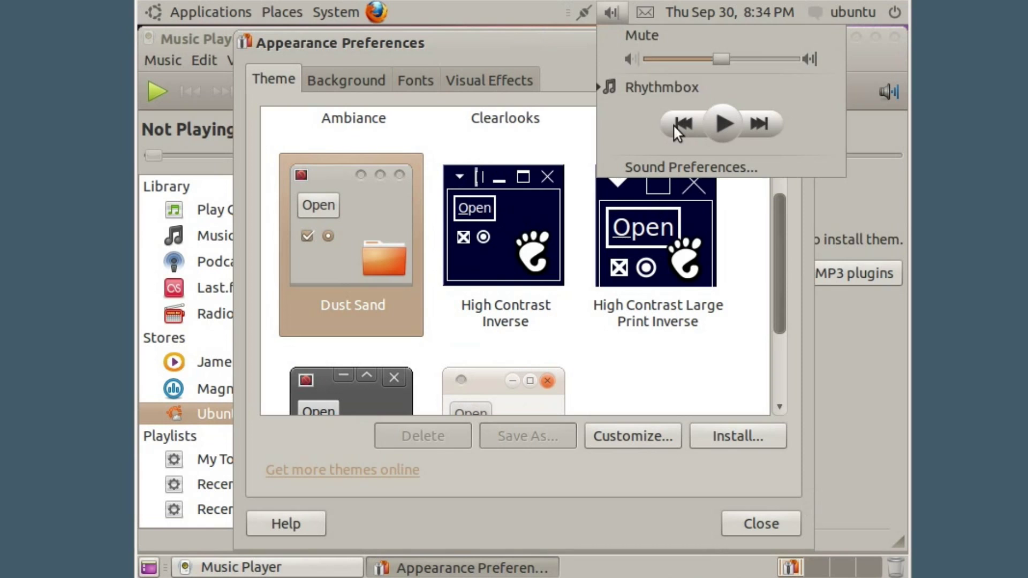
pyautogui.click(609, 7)
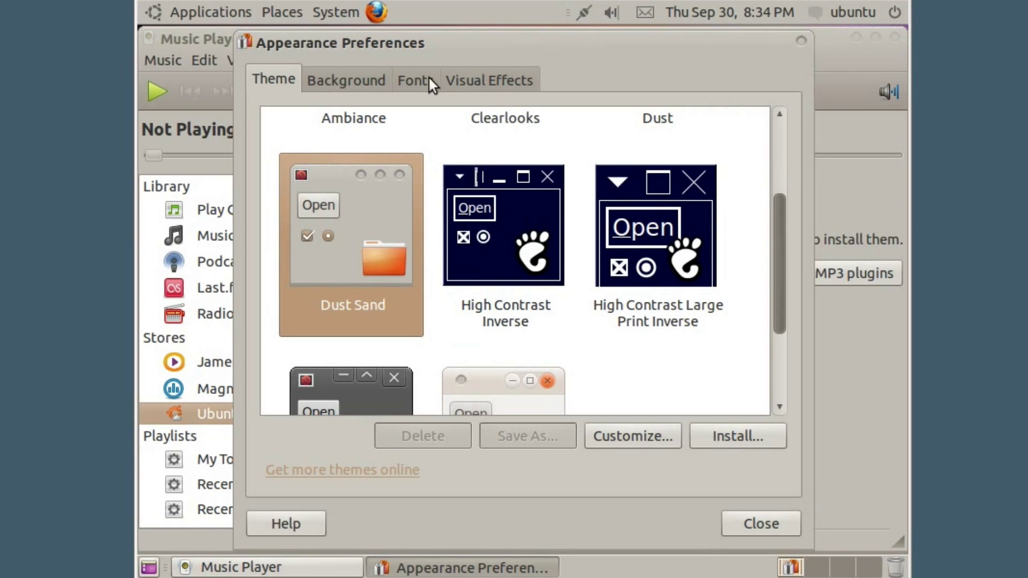
pyautogui.scroll(3, 776, 184)
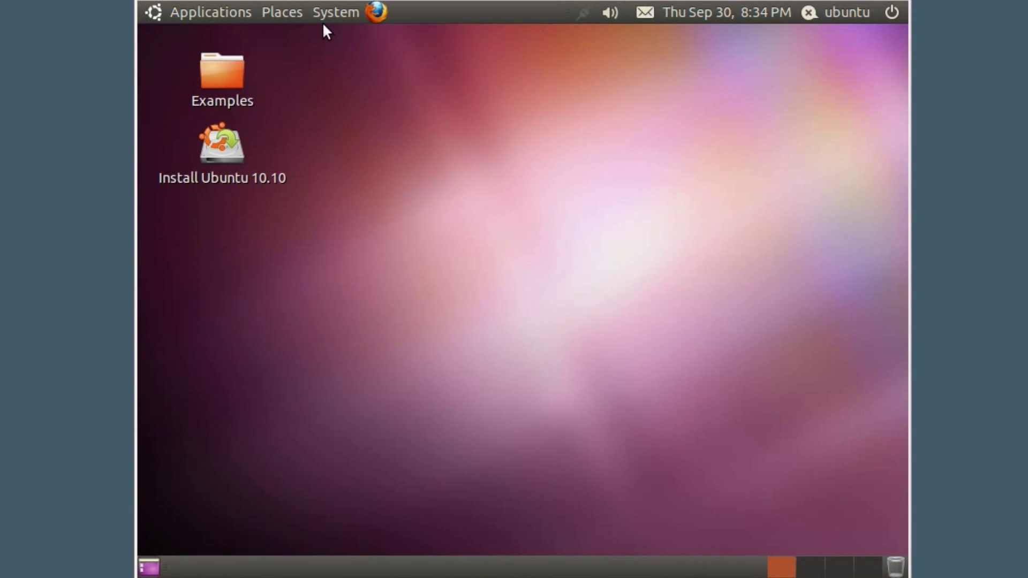
# Show the Administration submenu under the System menu
pyautogui.click(337, 12)
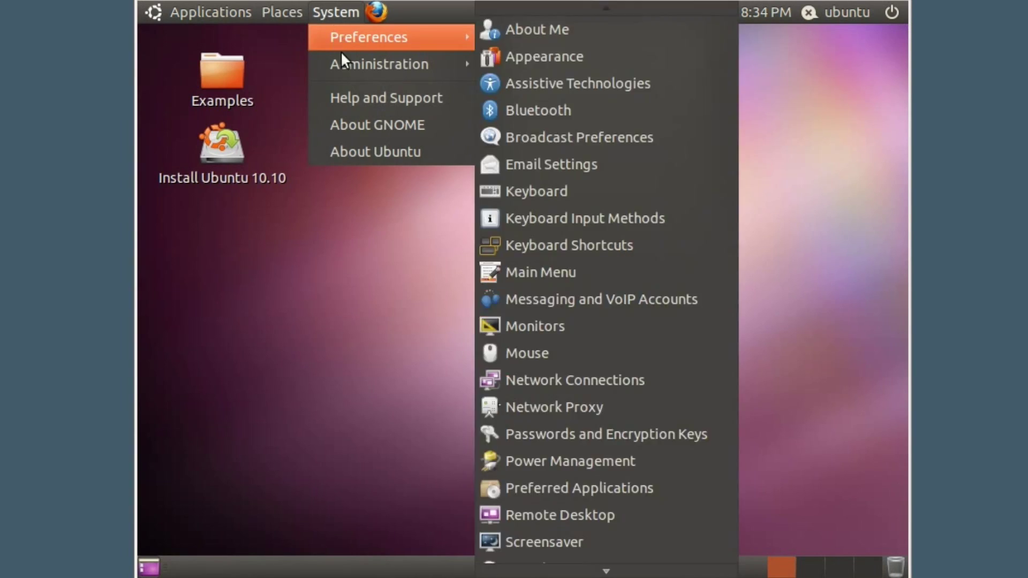
pyautogui.moveTo(383, 69)
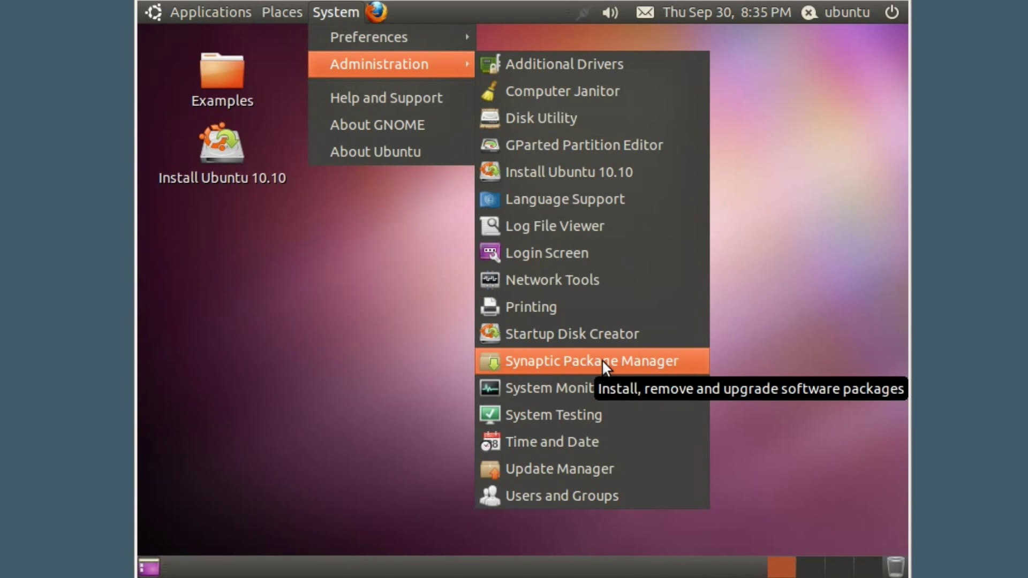
# Launch Ubuntu Software Center, look through its Edit and View menus, and scroll the Get Software page
pyautogui.moveTo(174, 16)
pyautogui.click(215, 202)
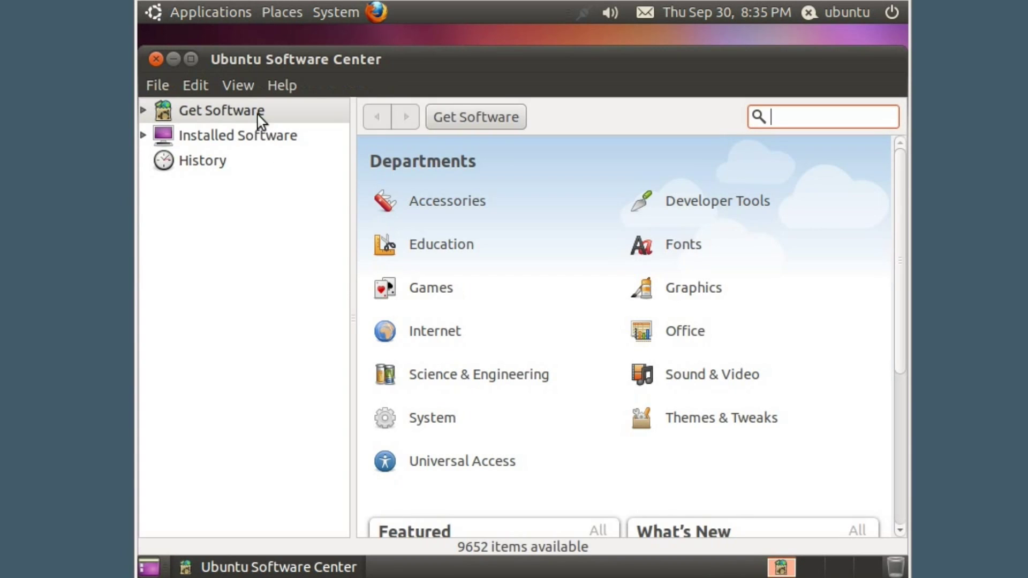
pyautogui.click(242, 84)
pyautogui.moveTo(184, 81)
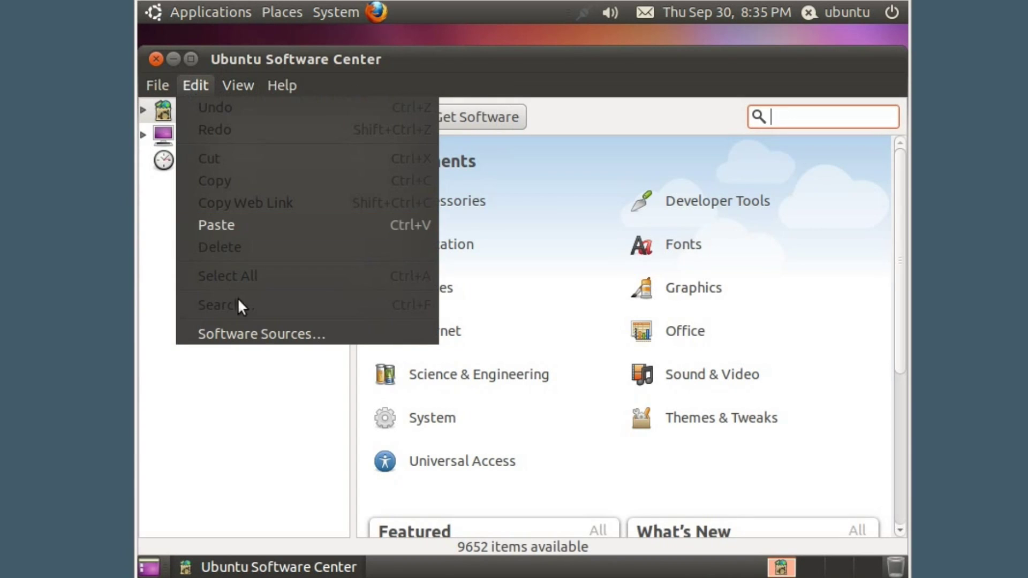
pyautogui.click(259, 355)
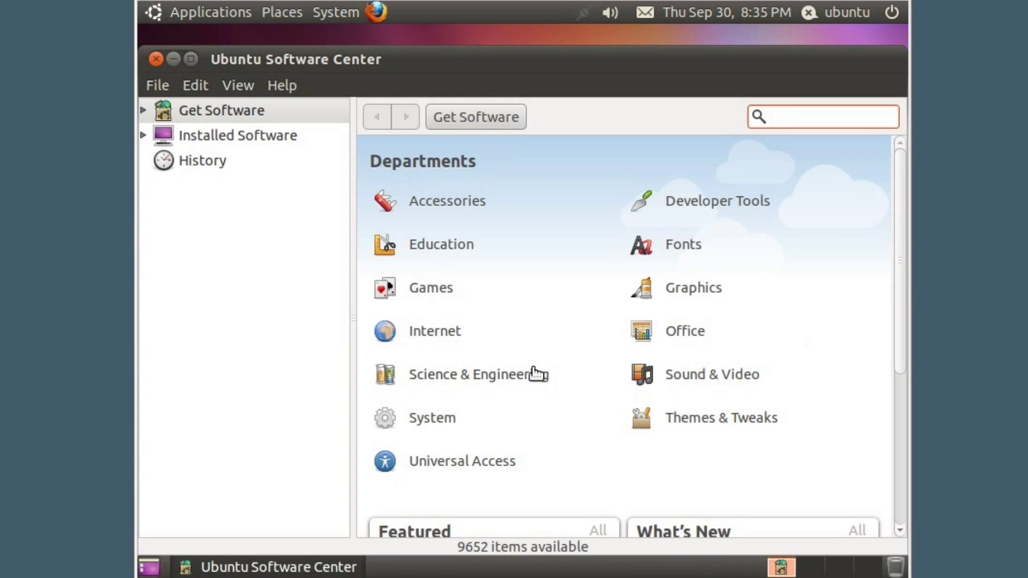
pyautogui.moveTo(899, 262); pyautogui.dragTo(903, 400)
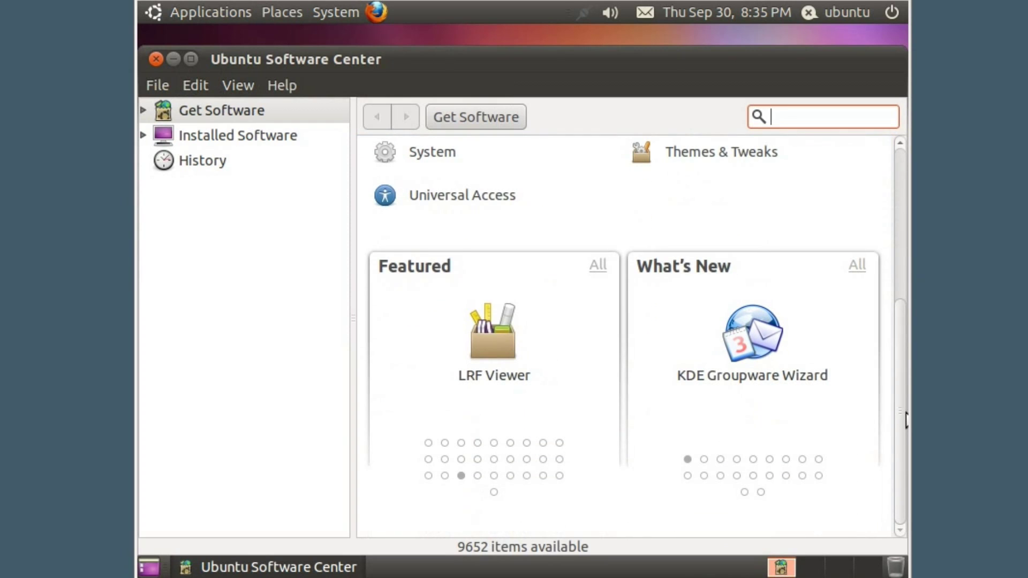
pyautogui.scroll(3, 904, 412)
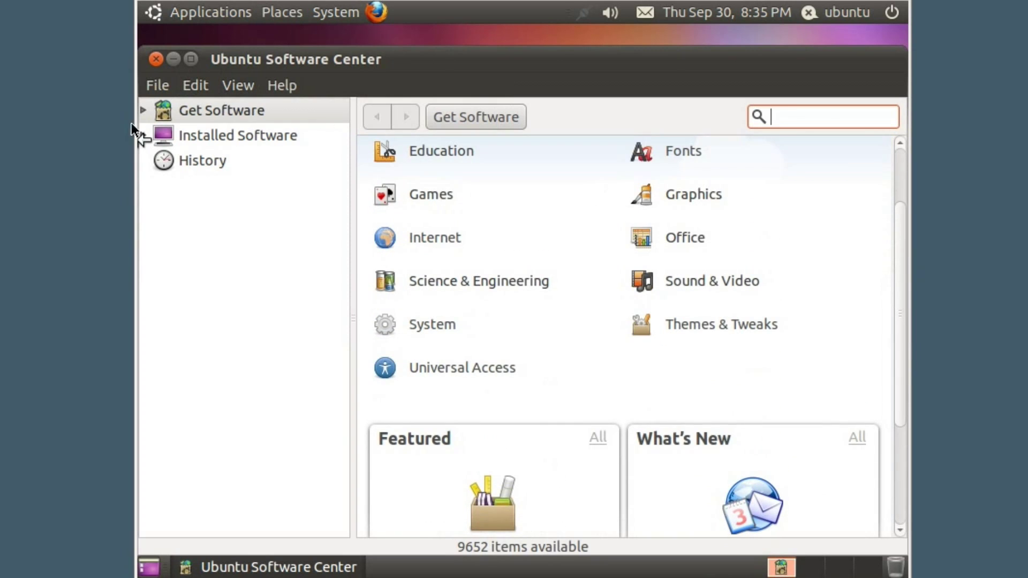
# Open the US$ 1.00 test wallpaper under For Purchase and view its screenshot
pyautogui.click(142, 110)
pyautogui.click(231, 186)
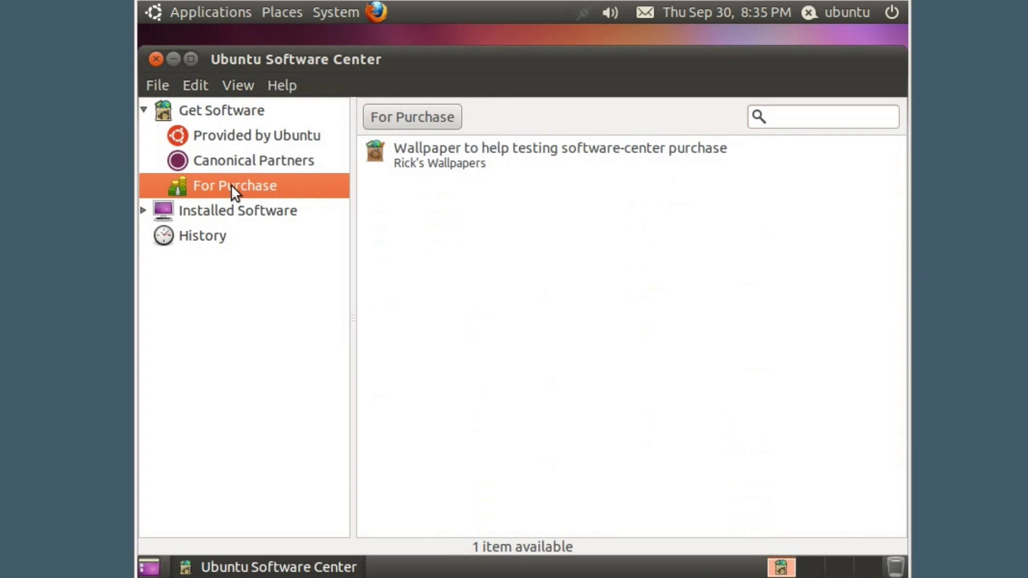
pyautogui.click(497, 157)
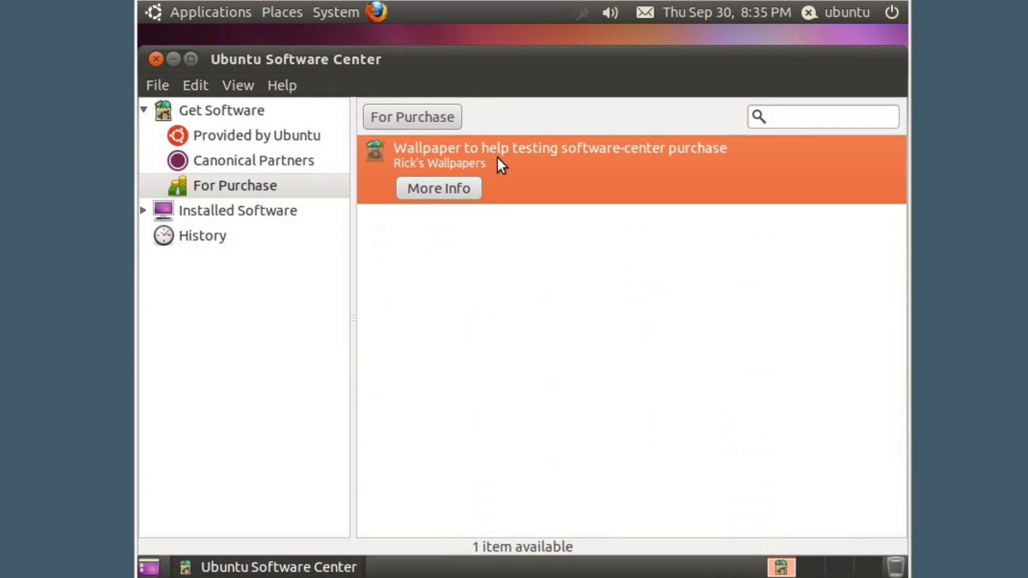
pyautogui.click(445, 189)
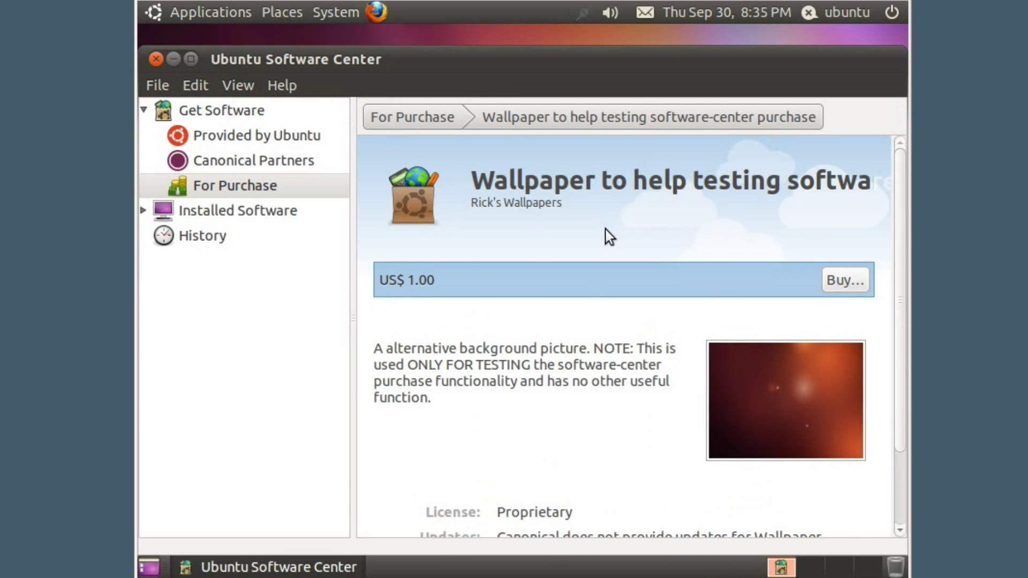
pyautogui.moveTo(899, 202)
pyautogui.mouseDown()
pyautogui.moveTo(903, 297)
pyautogui.moveTo(902, 195)
pyautogui.mouseUp()
# Open the test wallpaper's screenshot in Software Center to view it full size
pyautogui.click(761, 399)
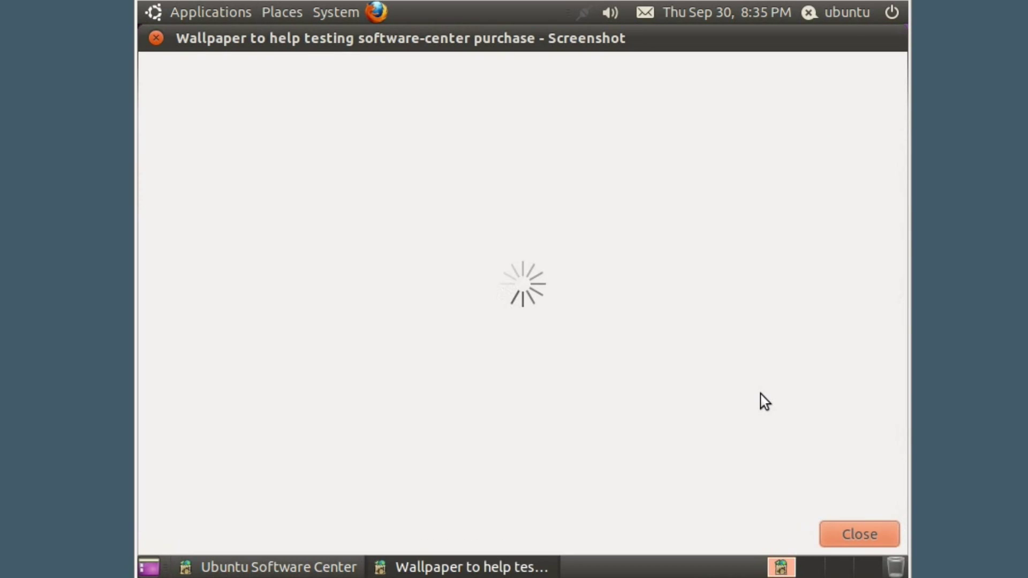